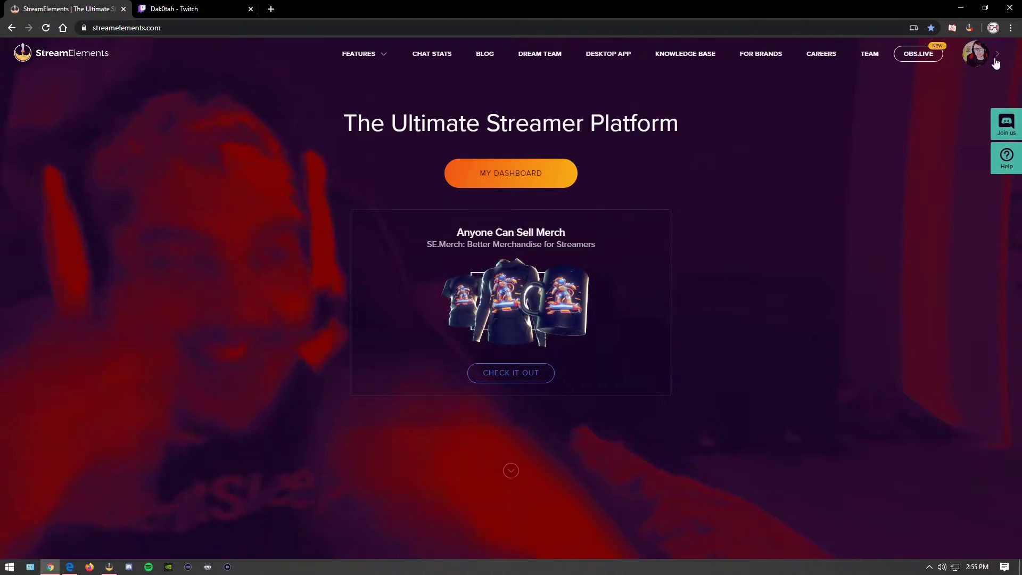
- Open the bot's chat commands from the dashboard and look through the list of custom commands
left_click(513, 177)
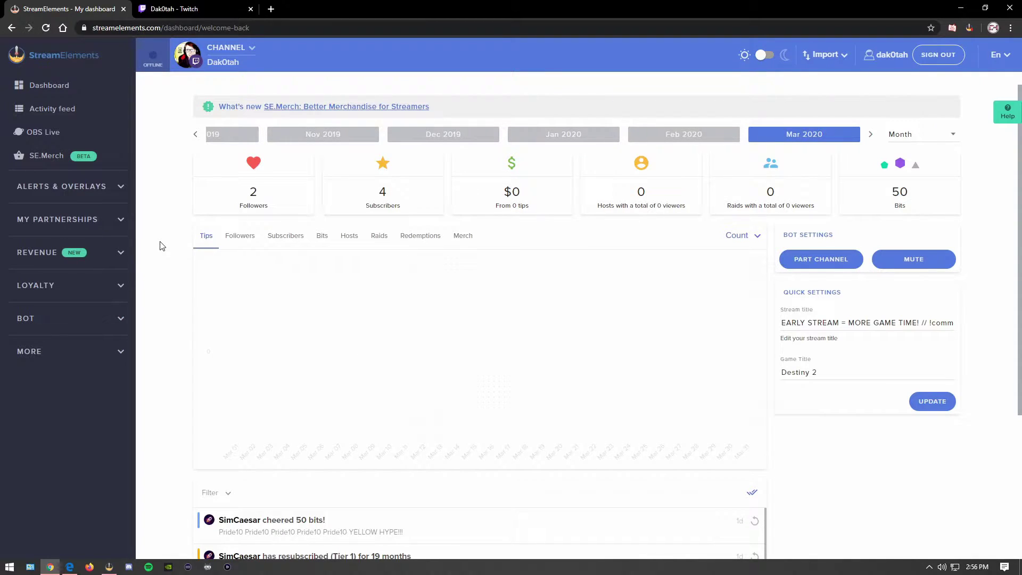
left_click(122, 322)
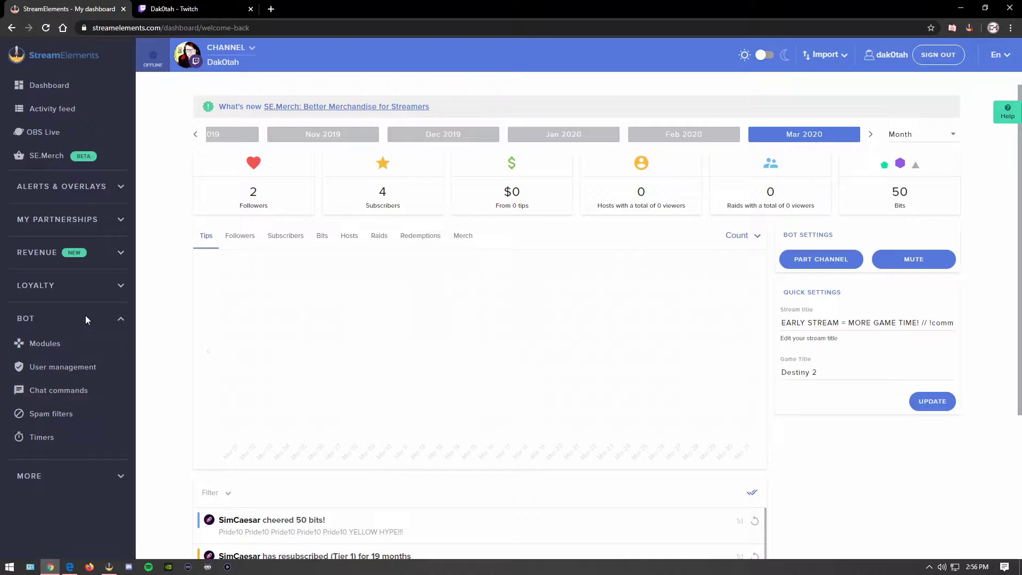
left_click(53, 393)
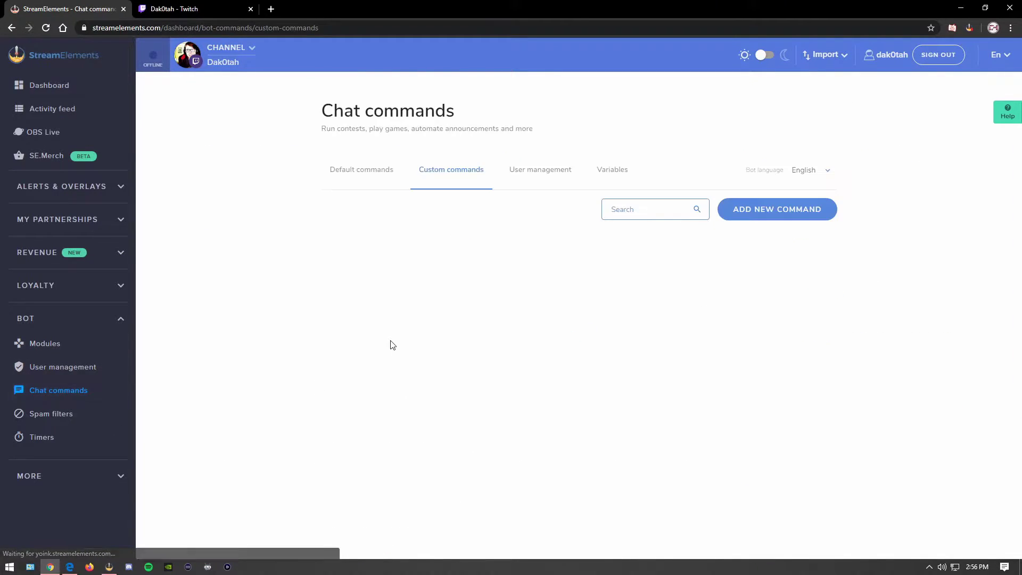
scroll(533, 301, "down", 3)
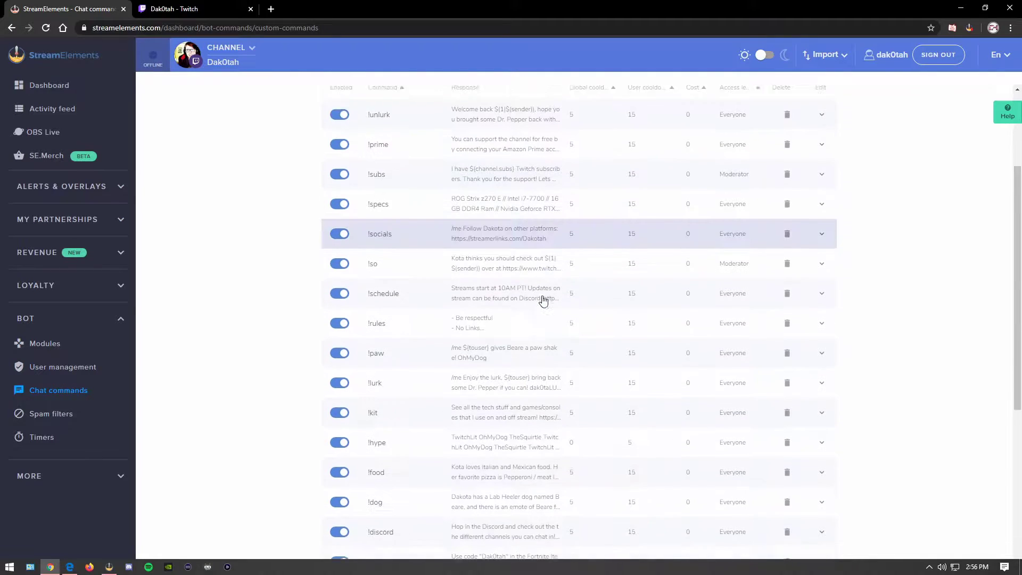
scroll(544, 300, "down", 5)
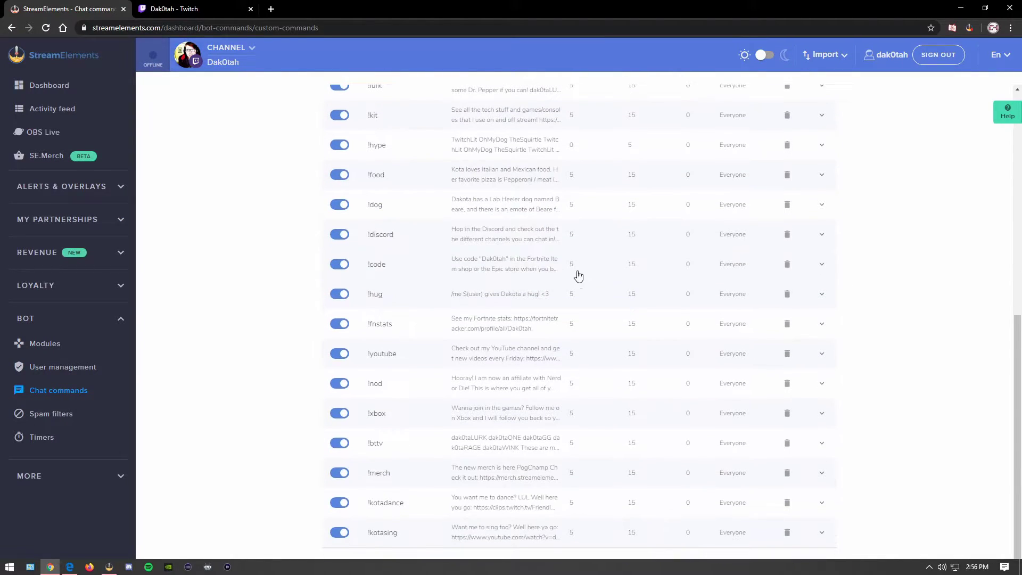
scroll(527, 401, "up", 8)
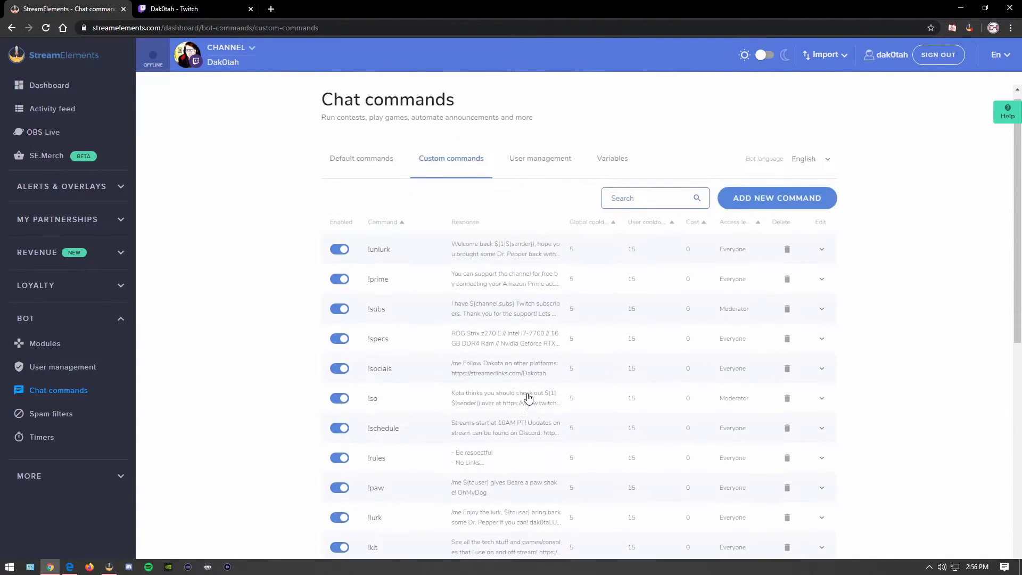
- Look through the default chat commands for everyone, subscribers and moderators
left_click(364, 175)
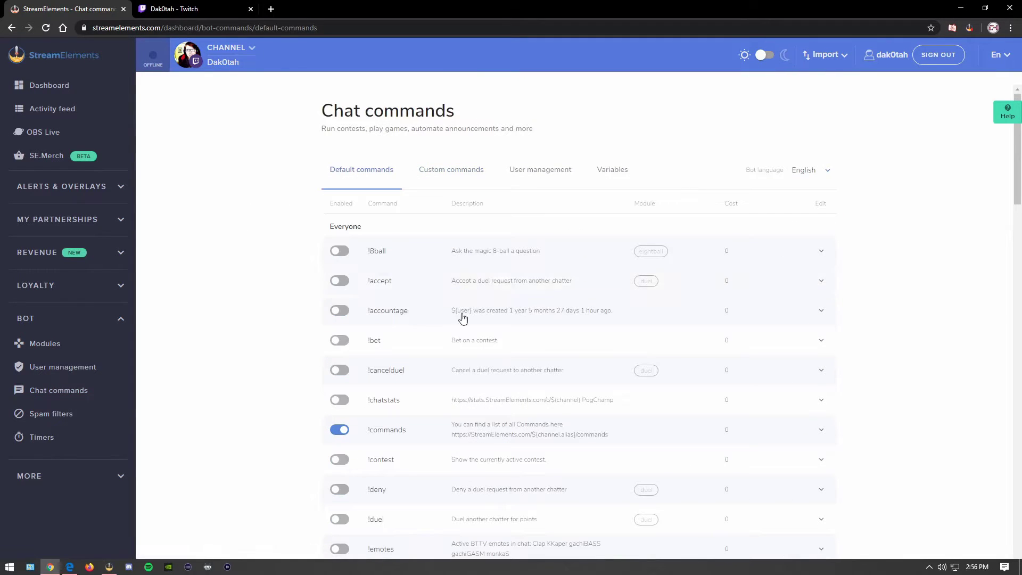
scroll(506, 335, "down", 4)
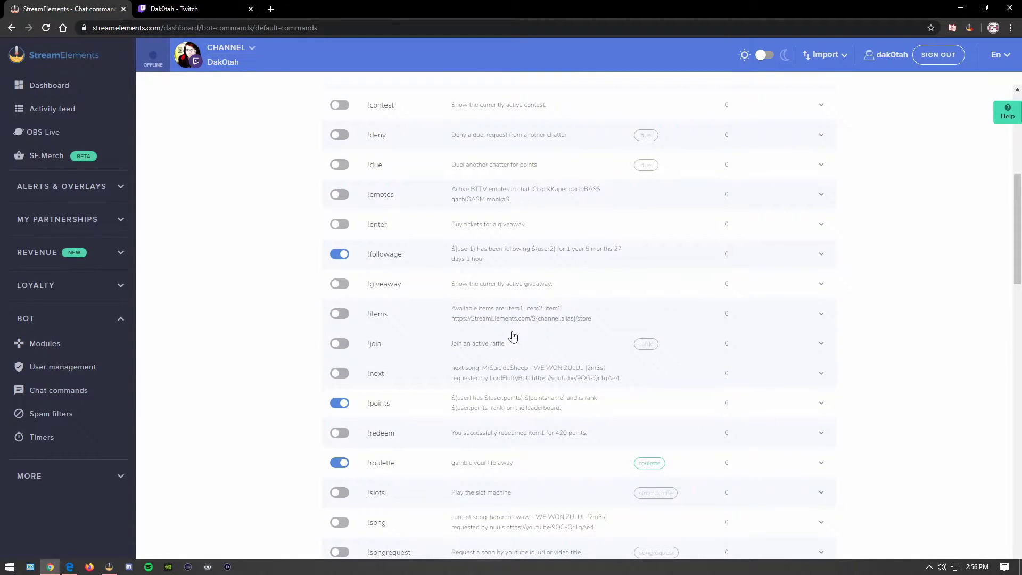
scroll(513, 337, "down", 8)
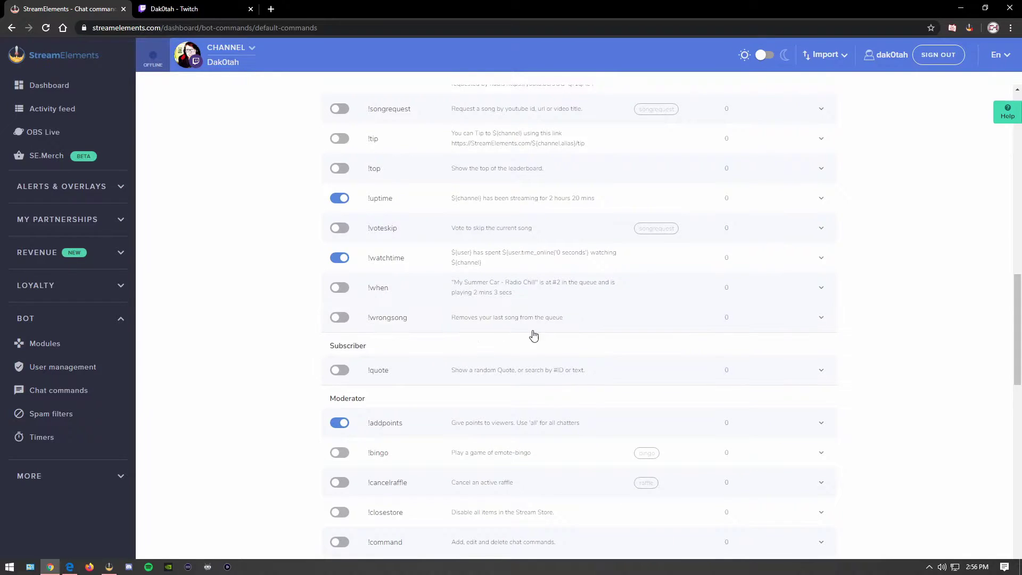
scroll(527, 328, "down", 8)
scroll(521, 322, "up", 16)
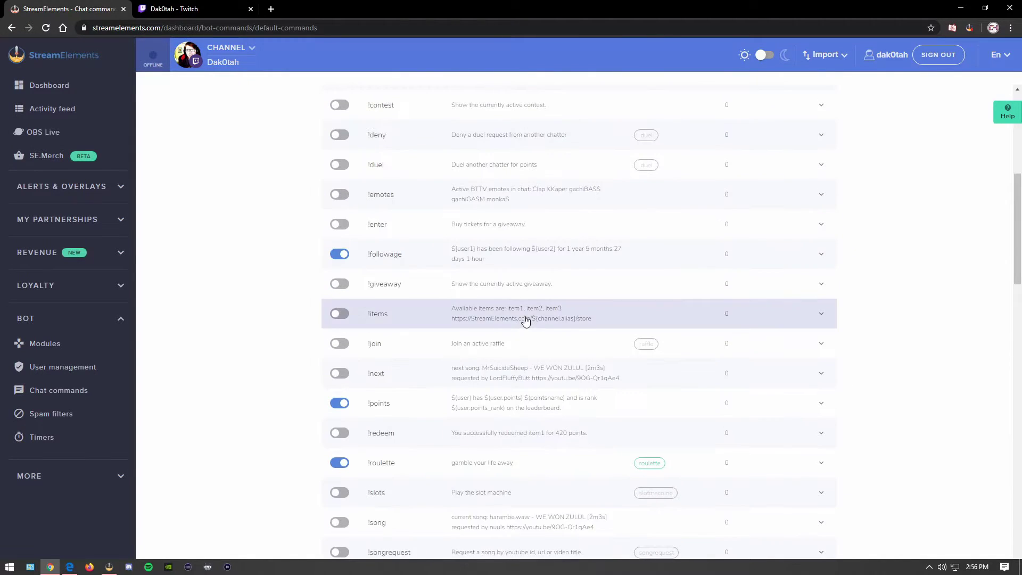
scroll(526, 320, "up", 7)
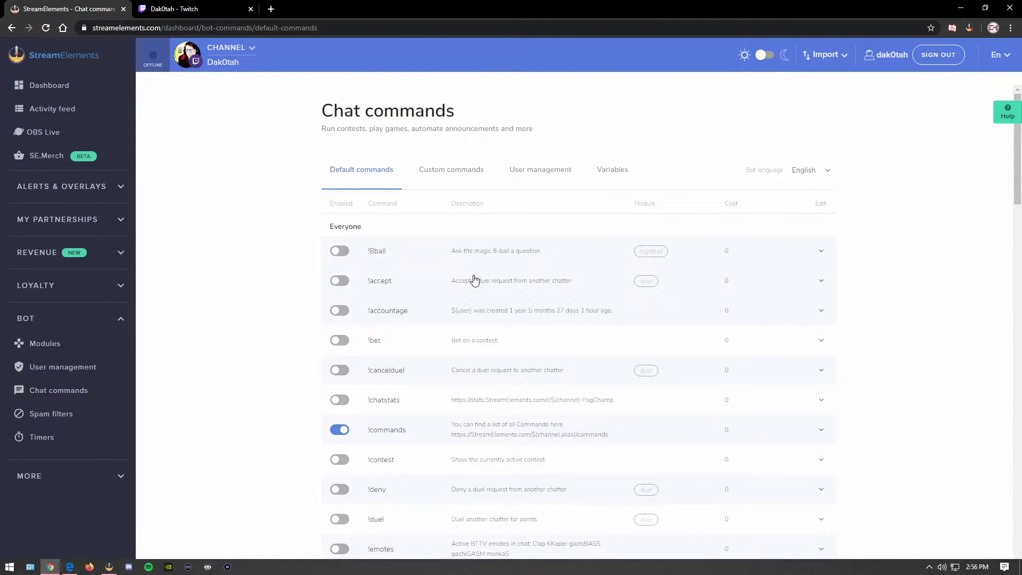
- Add a new custom command with the name "gfuel"
left_click(449, 177)
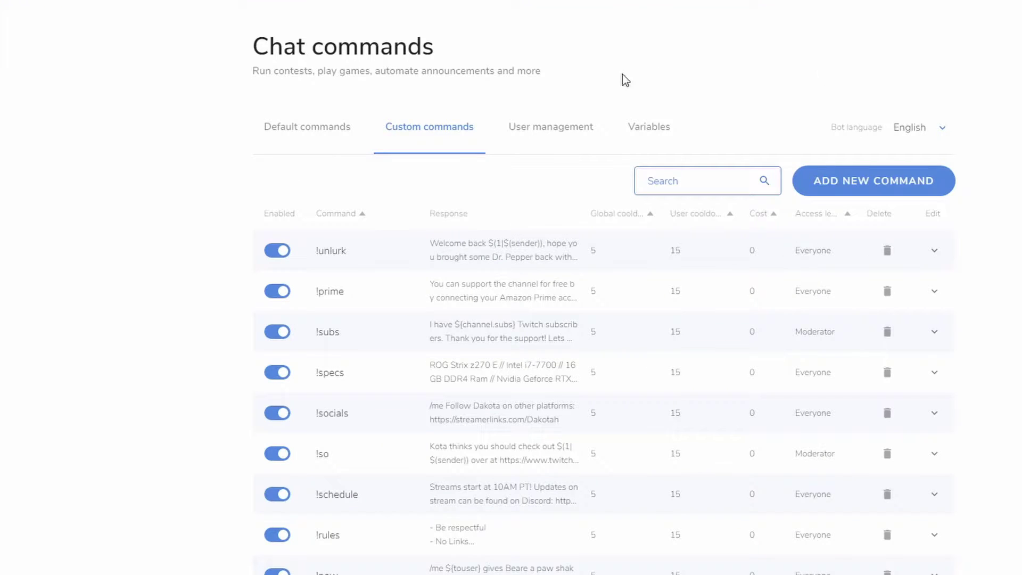
left_click(859, 187)
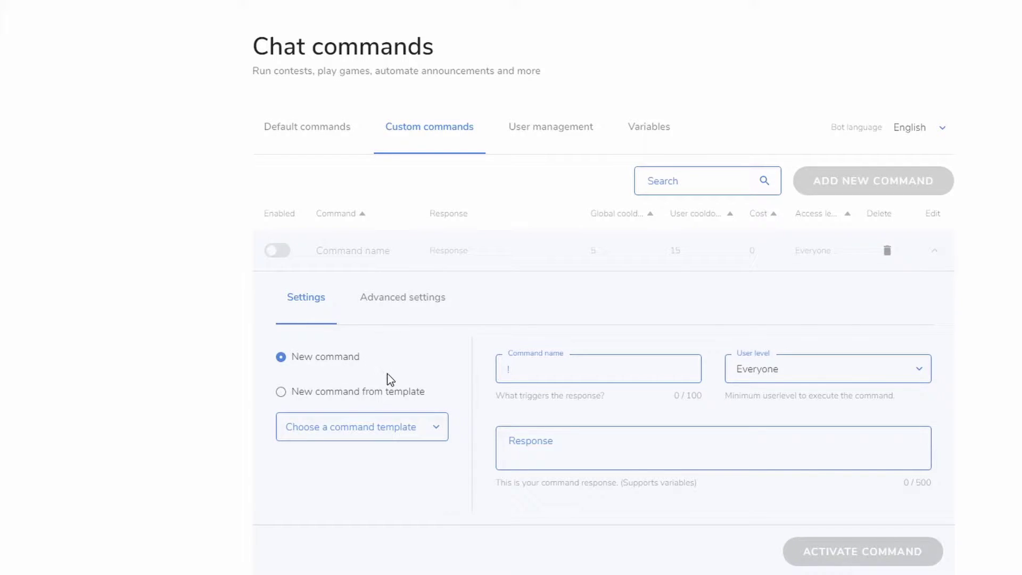
left_click(545, 369)
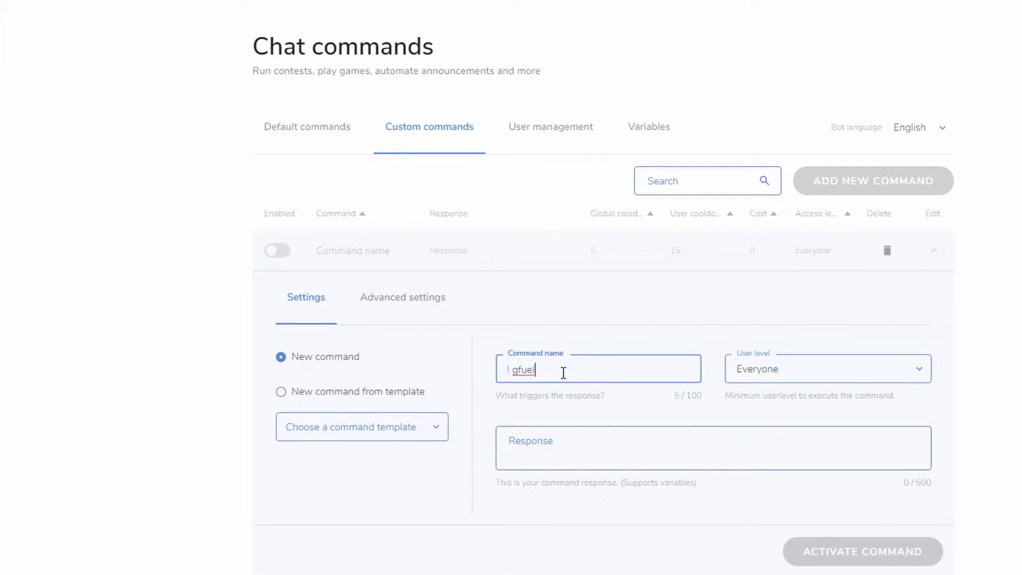
- Review the available user levels and choose Everyone as the command's minimum level
left_click(843, 380)
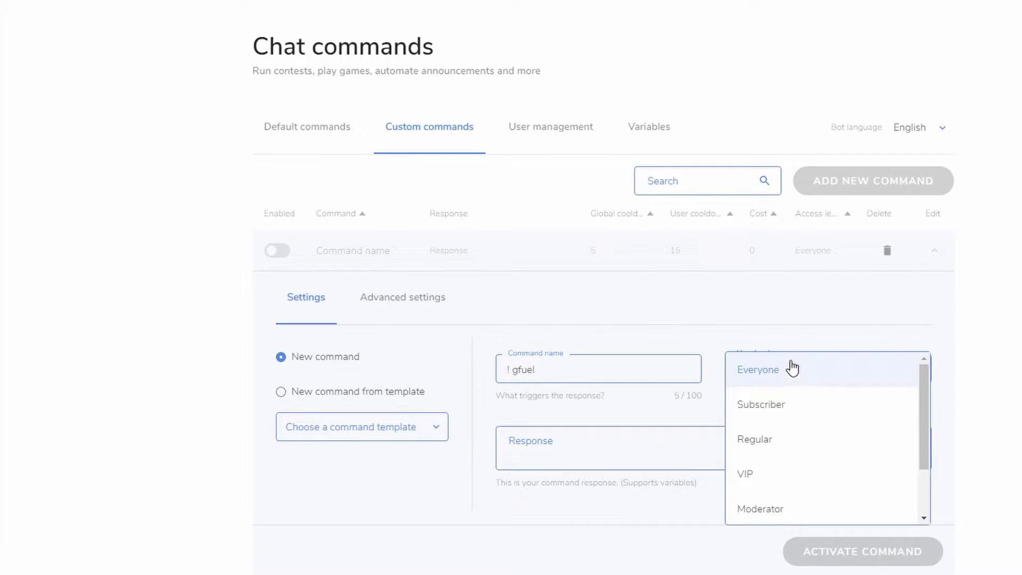
scroll(788, 407, "down", 2)
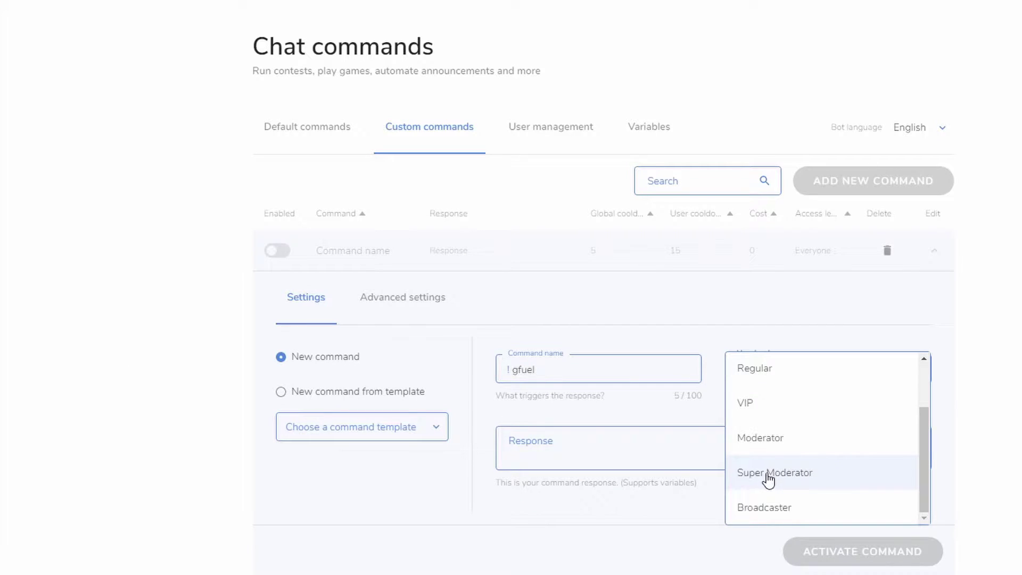
scroll(772, 426, "up", 3)
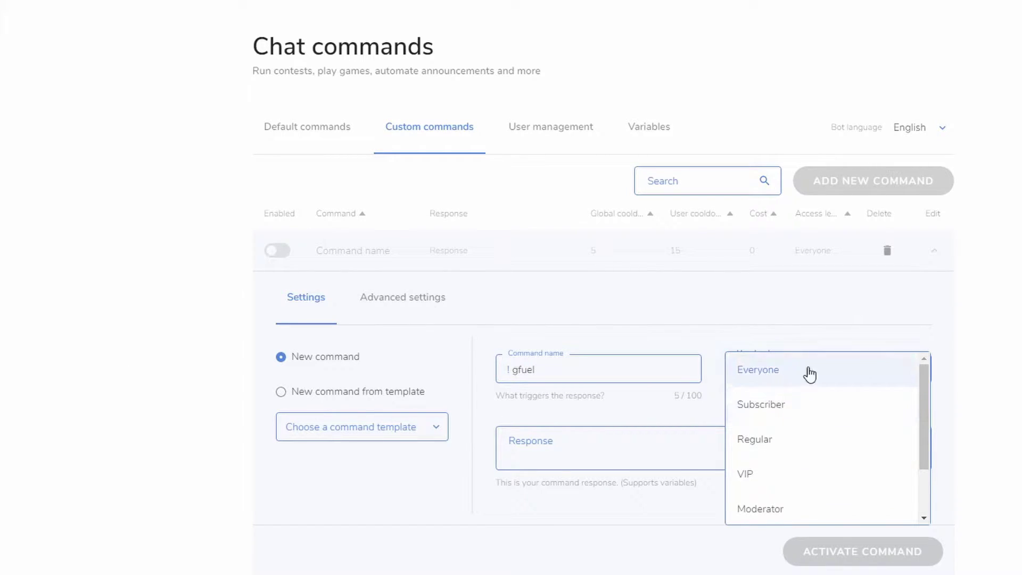
scroll(780, 466, "down", 3)
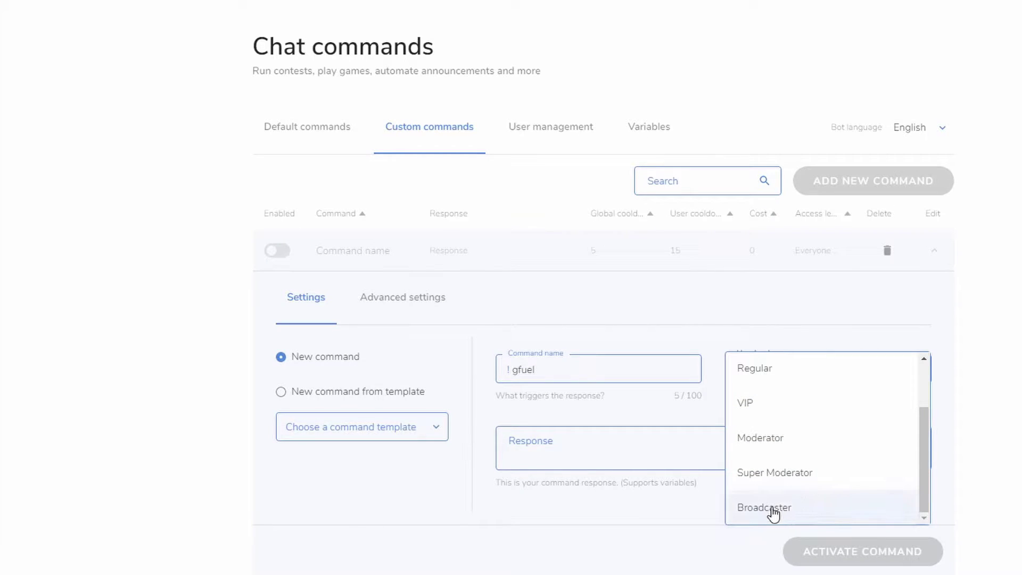
scroll(799, 473, "up", 2)
left_click(766, 373)
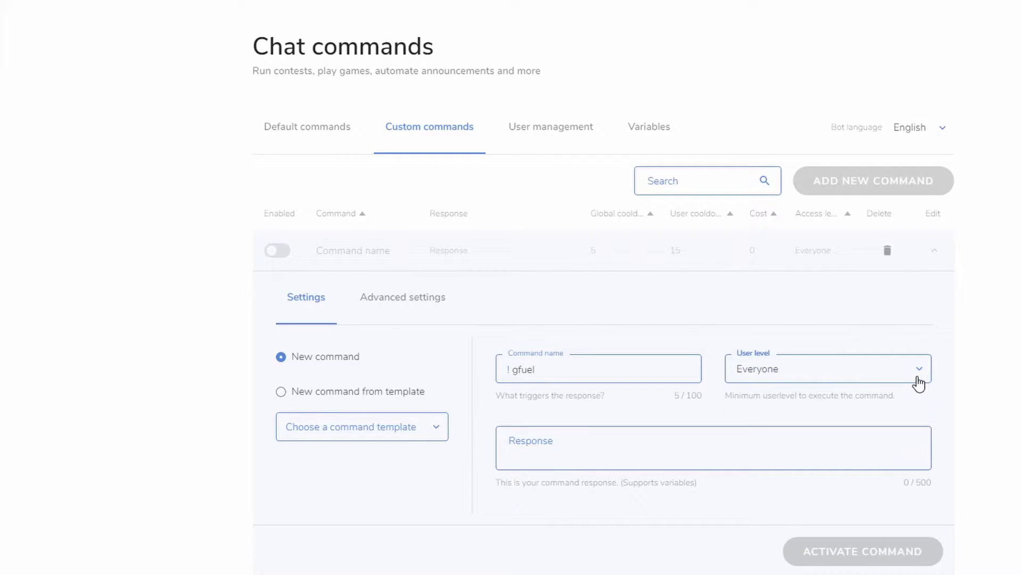
- Enter the command response "My favorite GFuel flavors are Peach Mango, Fruit Punch, Green Apple & Bahama Mama!"
left_click(620, 443)
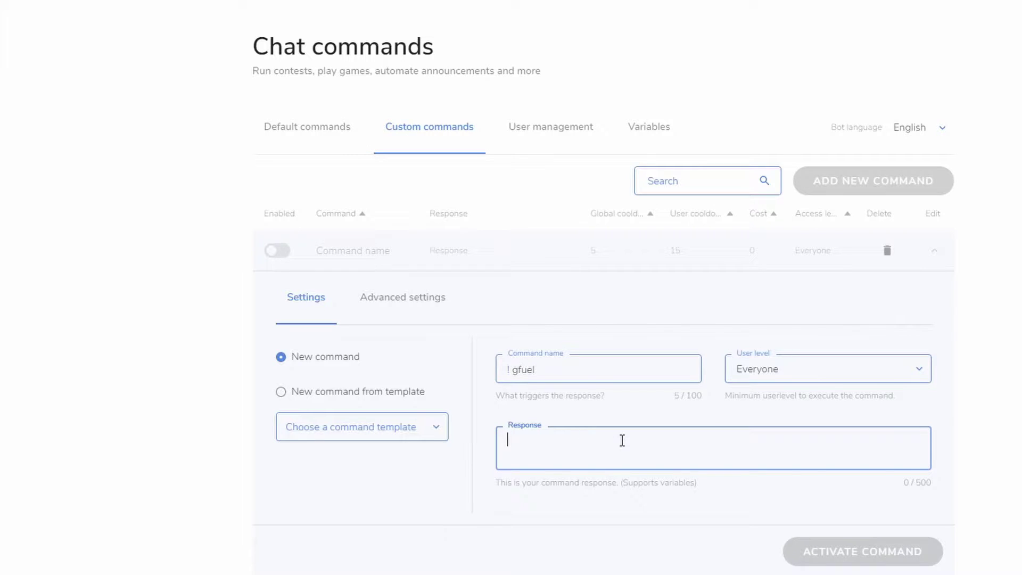
type("My favorite")
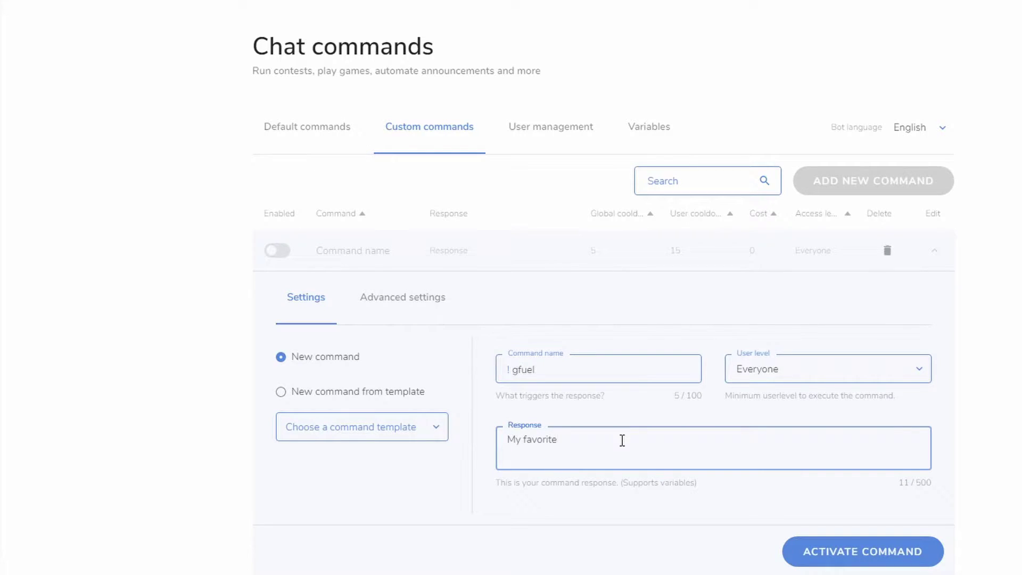
type(" GFuel flavors are Peach ")
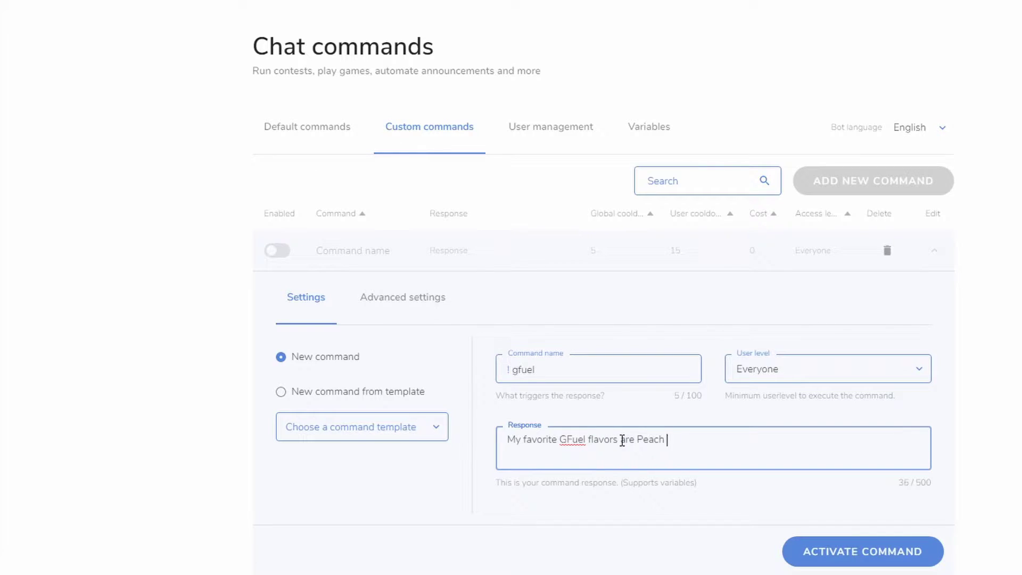
type("Mango, Fruit Punch. Grr")
key("BackSpace")
key("BackSpace")
key("BackSpace")
key("BackSpace")
key("BackSpace")
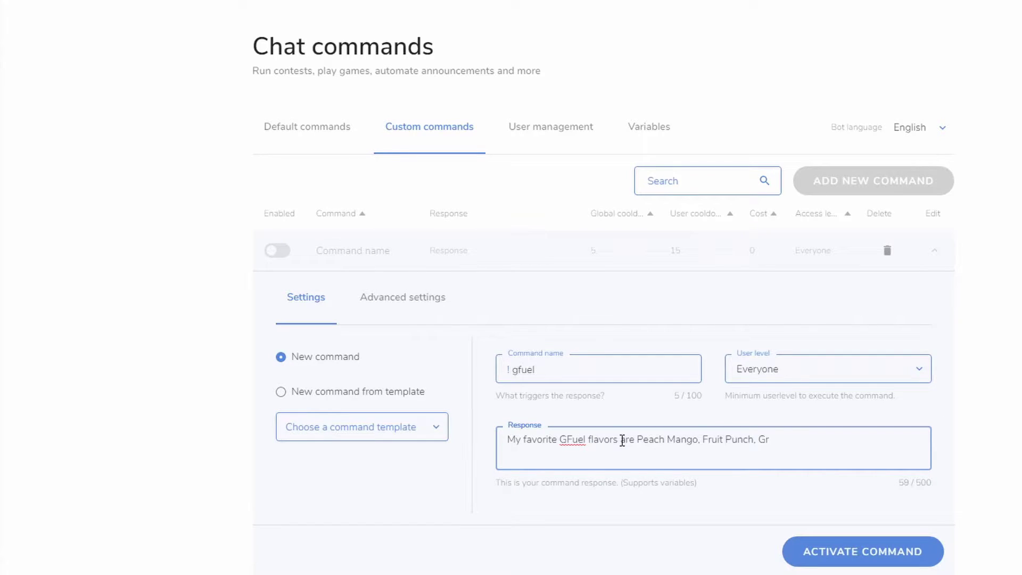
type(", Green Apple & Bahama ")
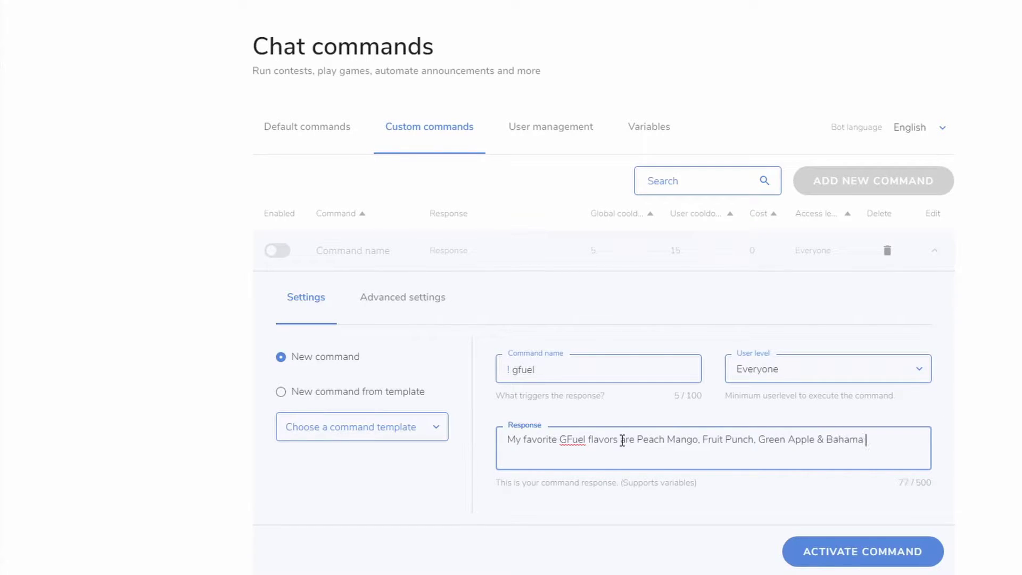
type("Mama!")
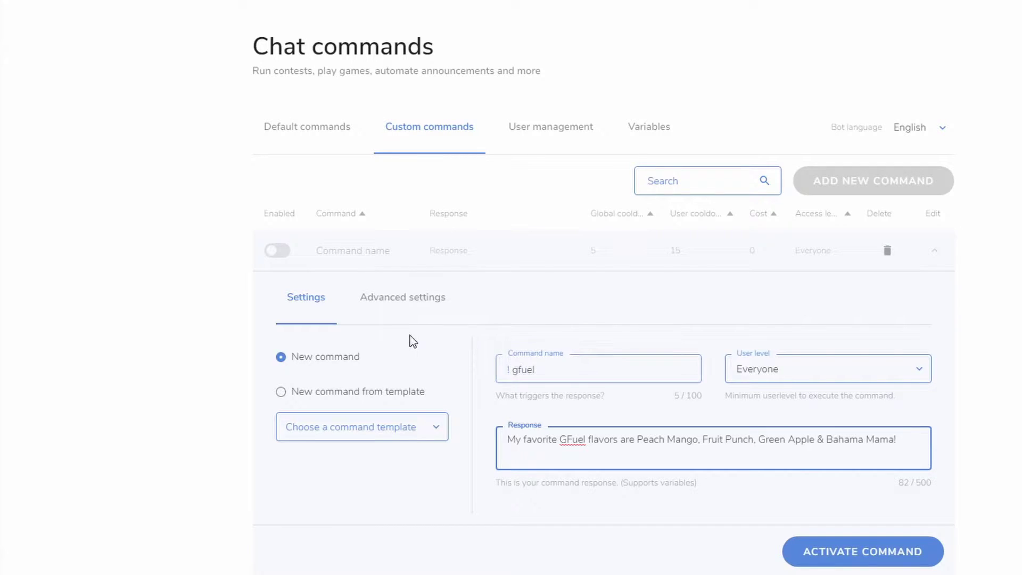
- In the command's advanced settings, enable it for both online and offline streams
left_click(394, 301)
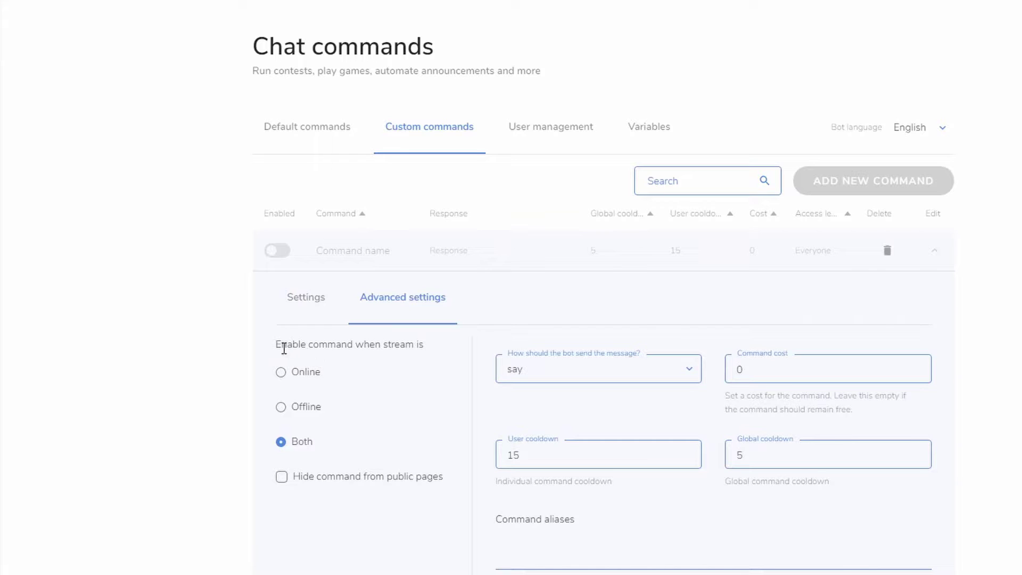
left_click_drag(286, 343, 390, 339)
left_click(390, 339)
left_click(281, 373)
left_click(280, 411)
left_click(282, 445)
- Examine the command's message-sending options, cost, user cooldown and global cooldown
left_click(572, 373)
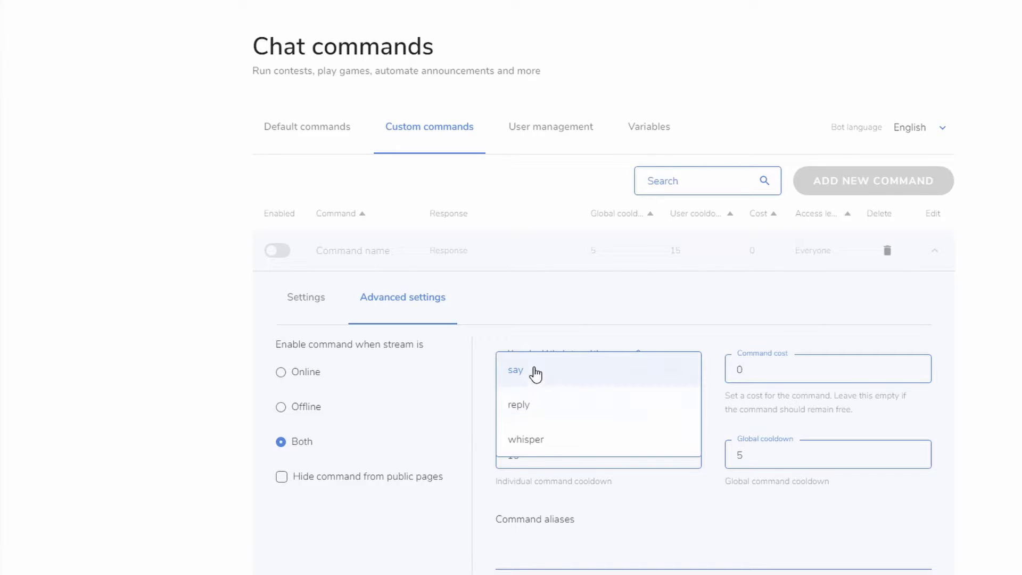
left_click(532, 296)
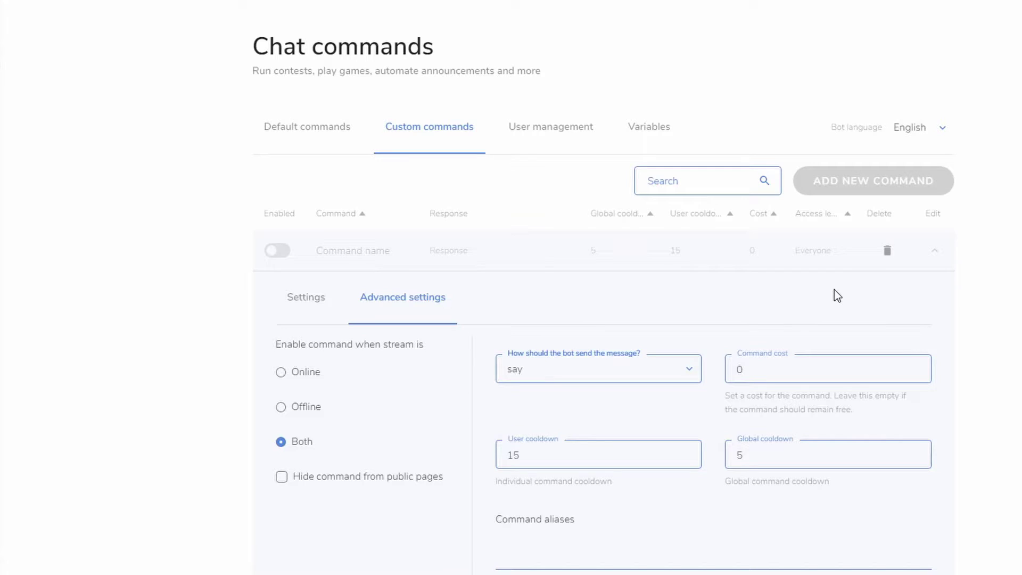
left_click(760, 365)
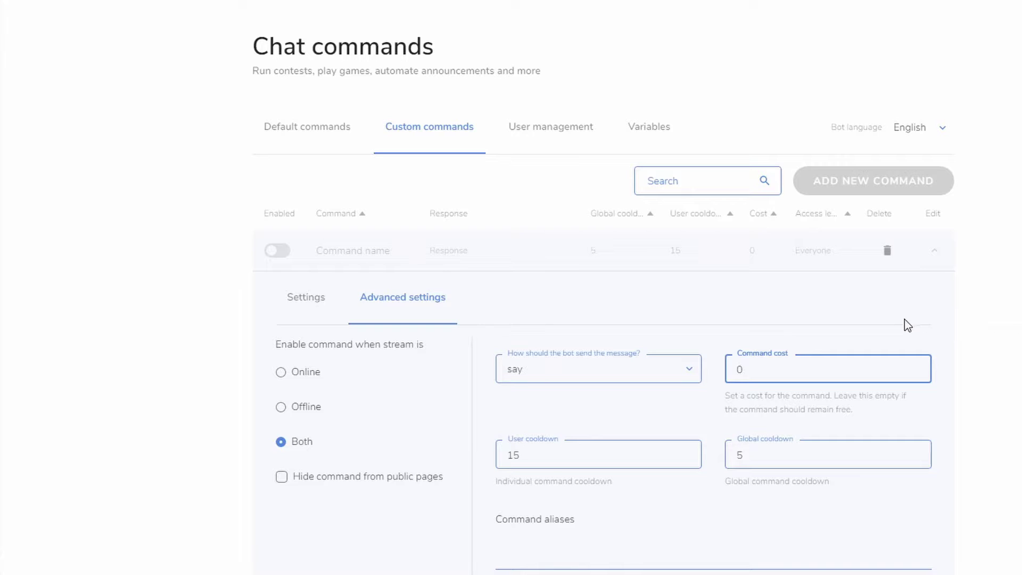
left_click(563, 453)
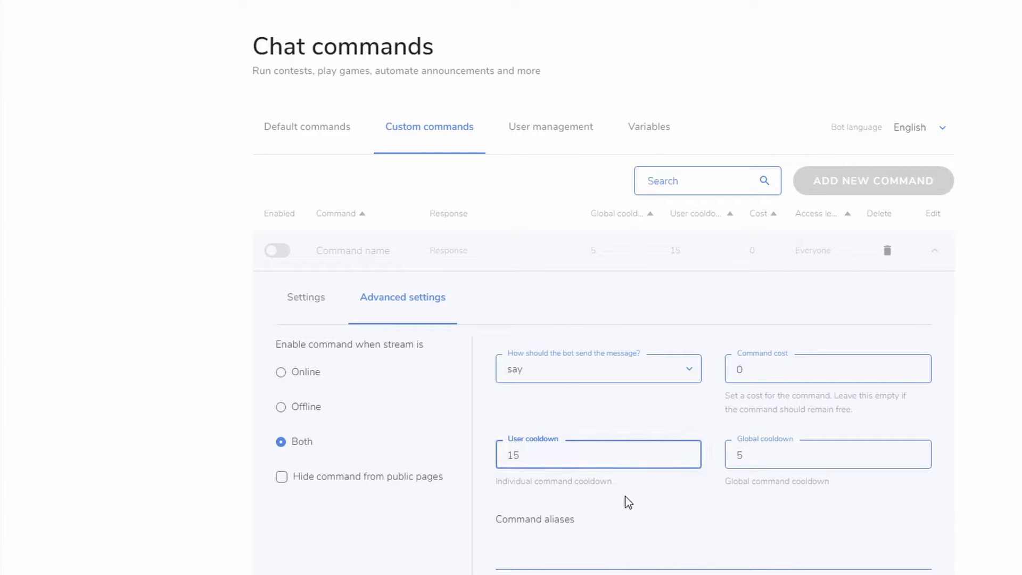
left_click(756, 454)
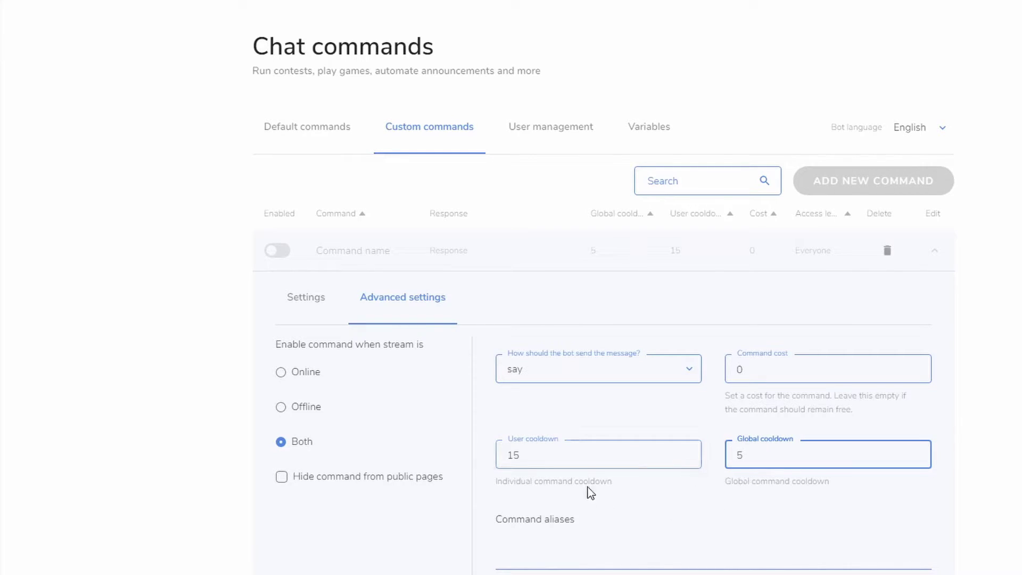
left_click(528, 455)
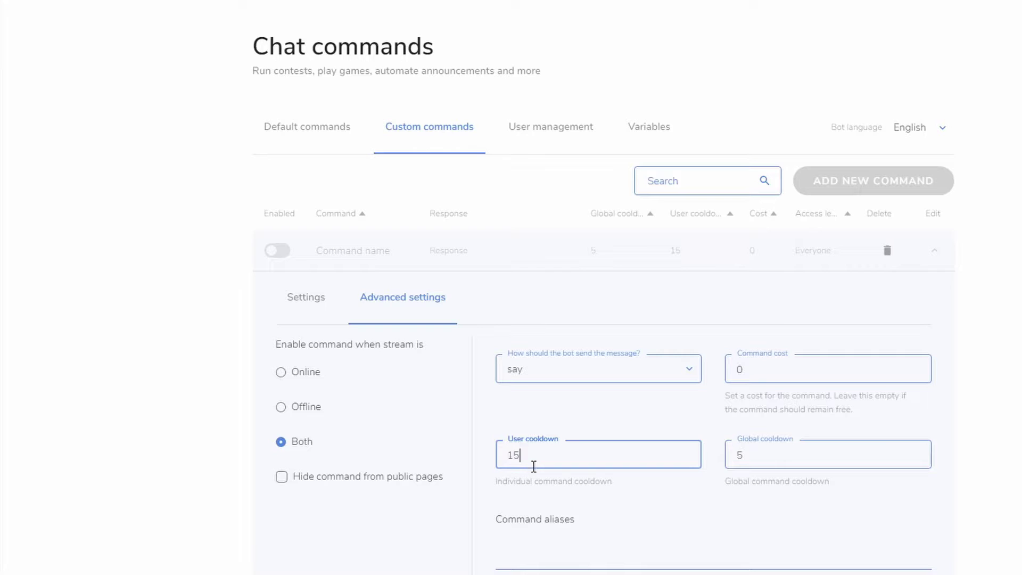
left_click(775, 454)
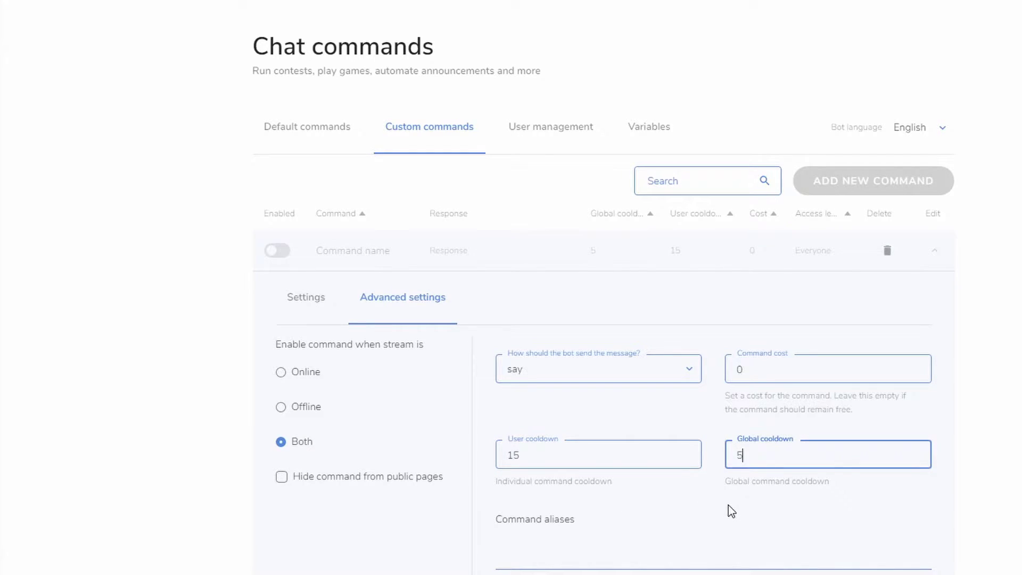
- Examine the command aliases and command keywords fields in the advanced settings
scroll(730, 511, "down", 5)
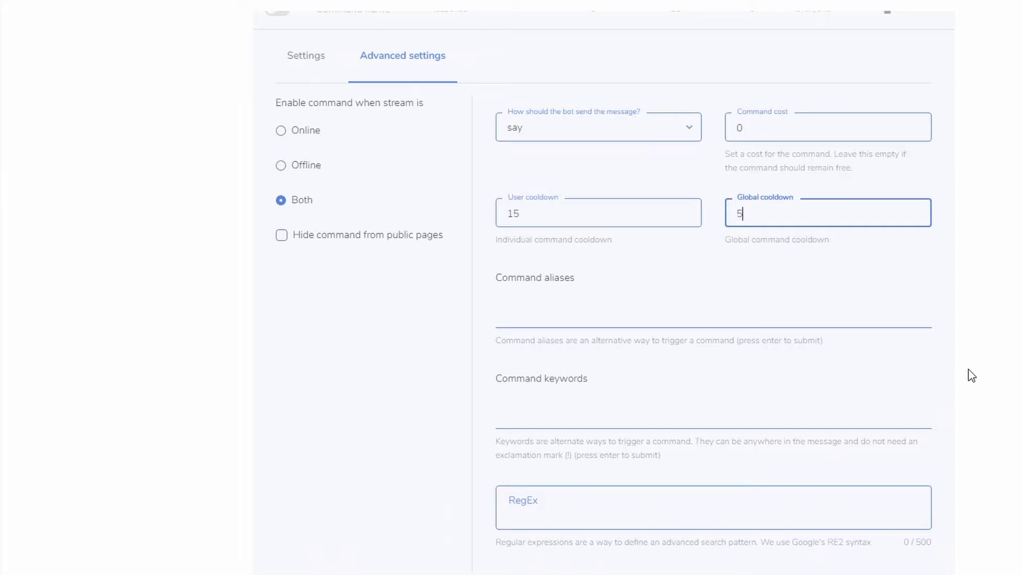
left_click(567, 313)
left_click(586, 418)
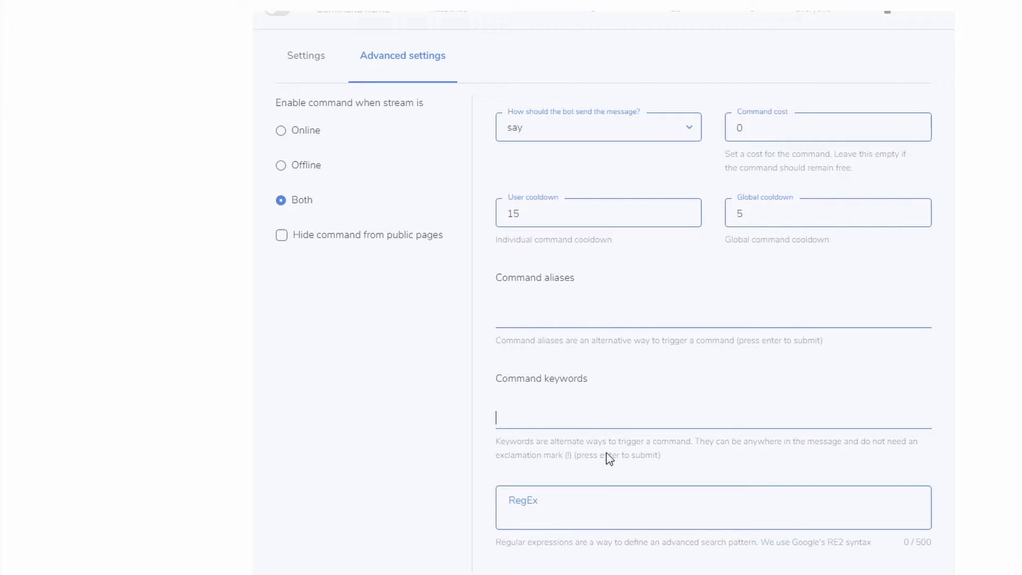
- Examine the RegEx field alongside the command aliases and command keywords fields in the advanced settings
left_click(596, 519)
left_click(567, 418)
left_click(558, 320)
left_click(568, 512)
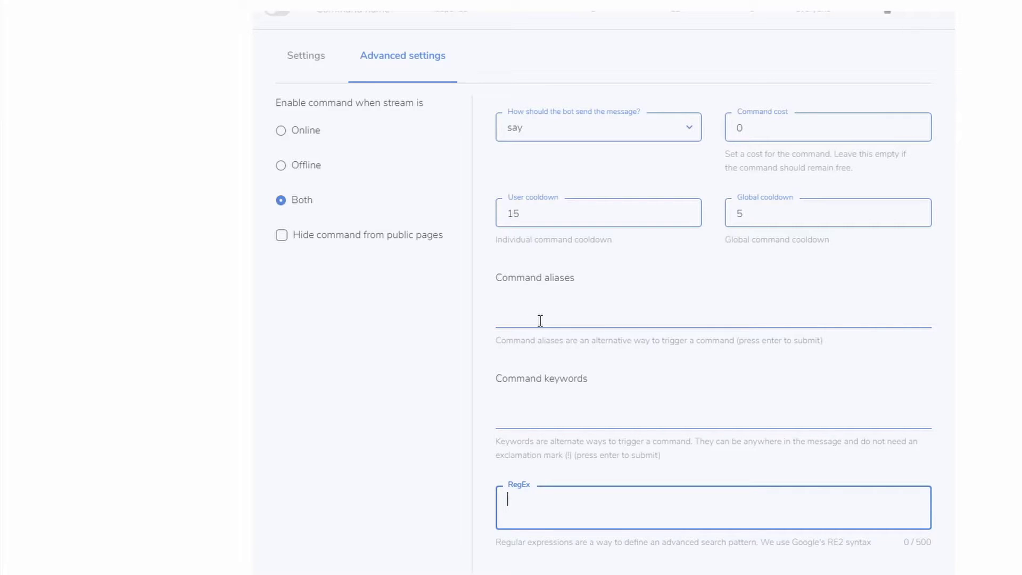
left_click(568, 322)
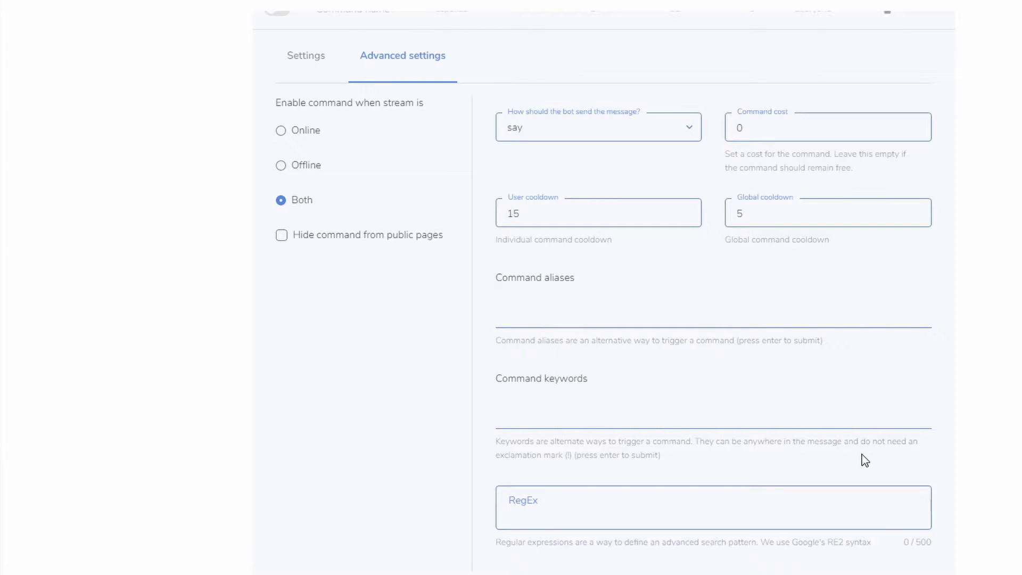
- Save the new gfuel command
scroll(866, 461, "up", 2)
scroll(721, 445, "down", 2)
scroll(894, 508, "down", 2)
left_click(865, 487)
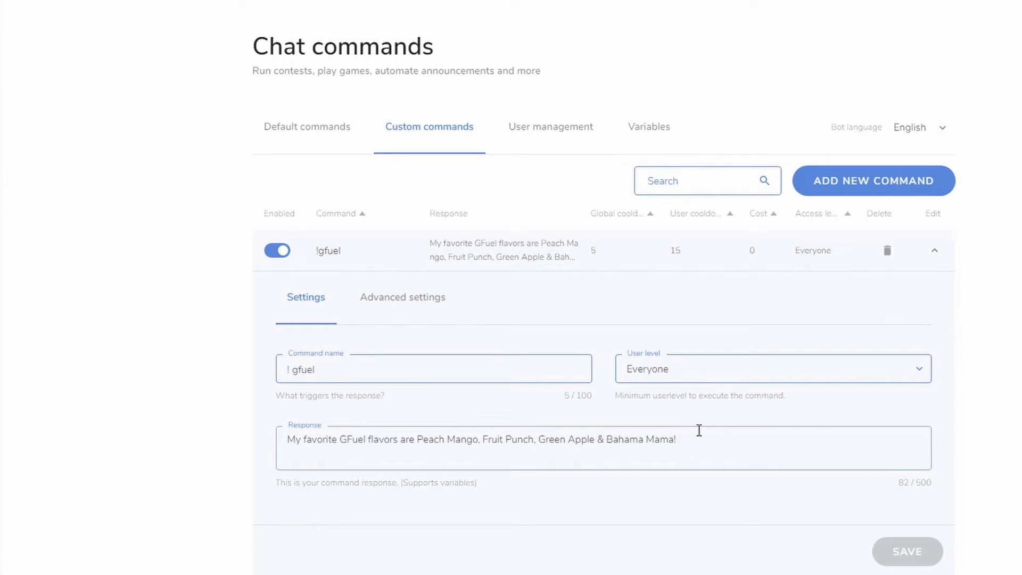
- Review the response text of the saved gfuel command in its basic settings
left_click(407, 445)
key("ctrl+a")
key("Home")
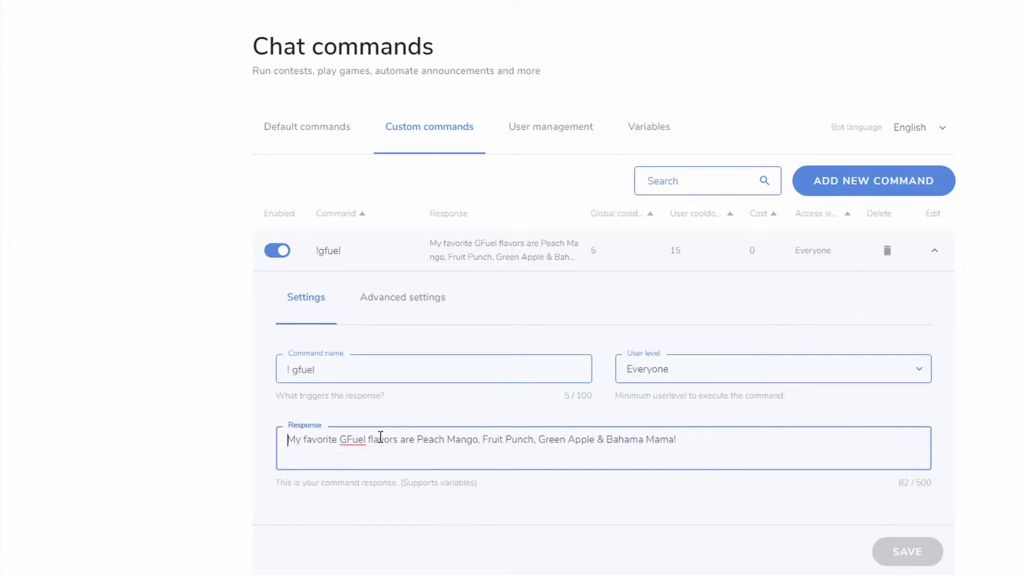
double_click(381, 436)
left_click(547, 462)
left_click(717, 451)
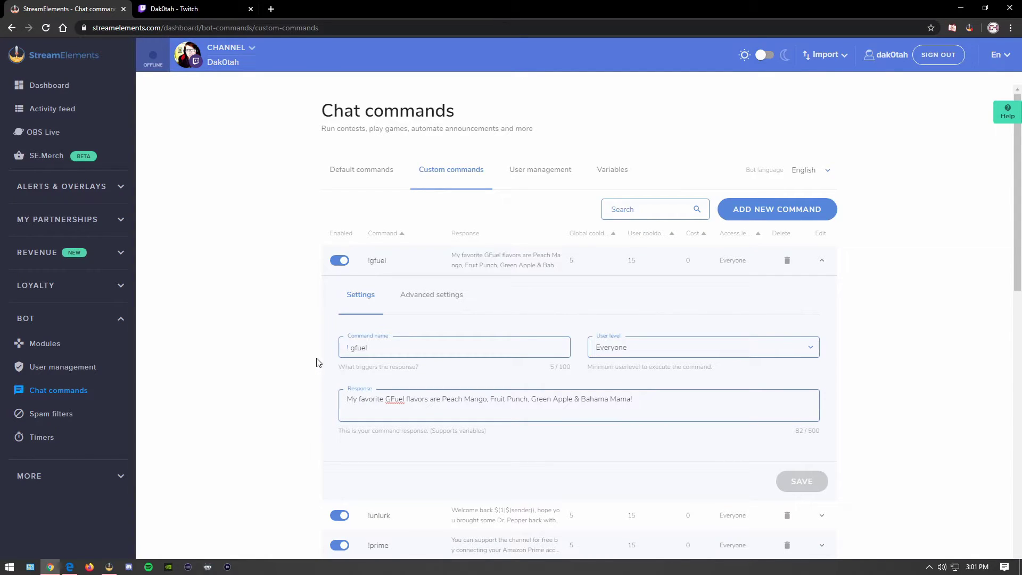
- Switch to Twitch and open the Security and Privacy settings of the main channel account
left_click(181, 9)
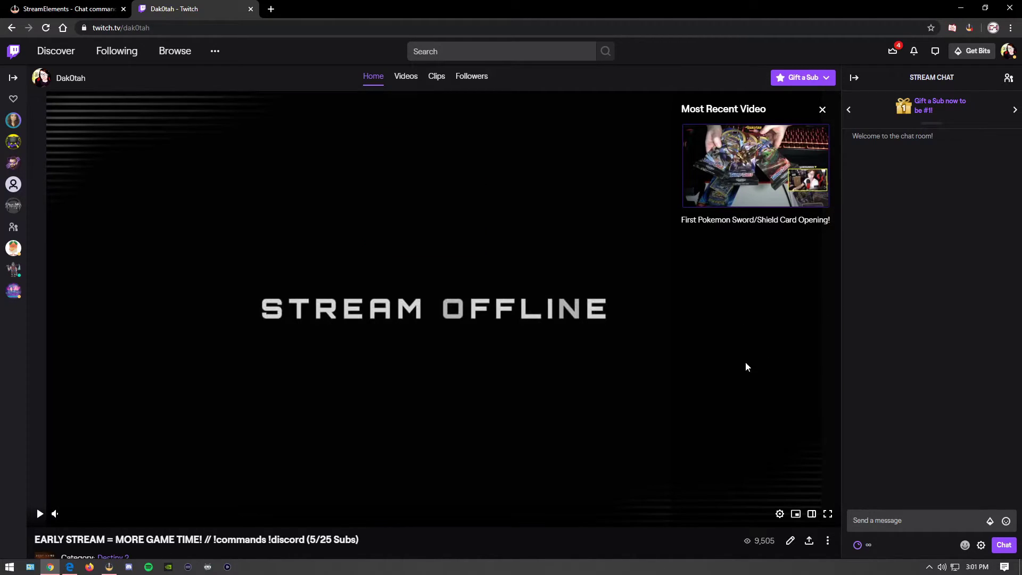
left_click(1009, 52)
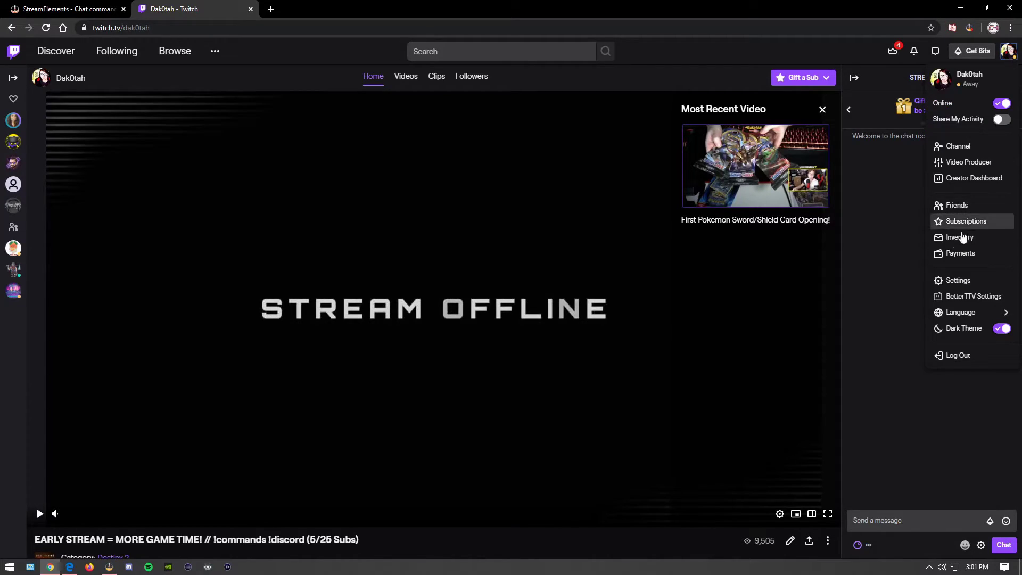
left_click(958, 280)
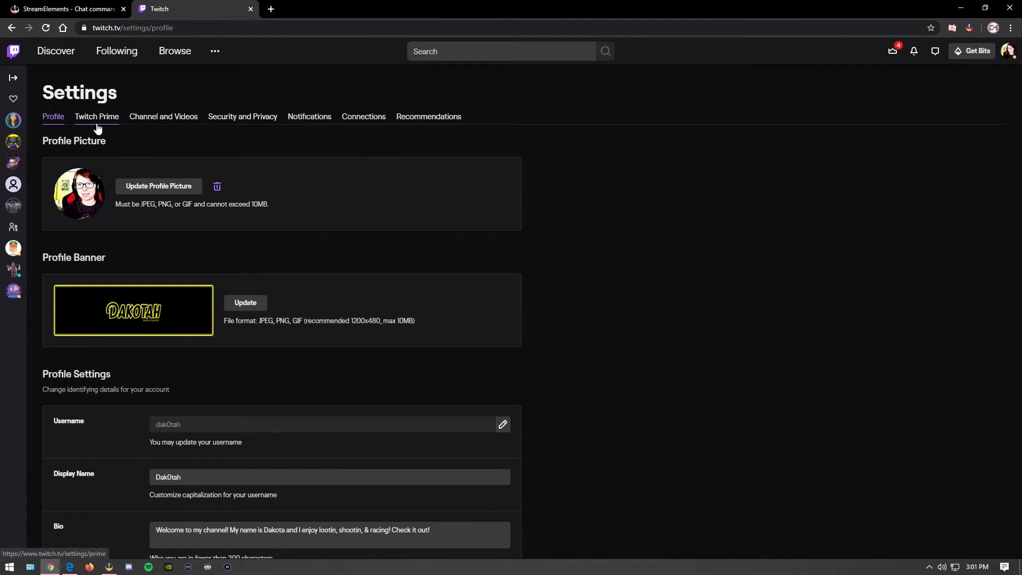
left_click(245, 122)
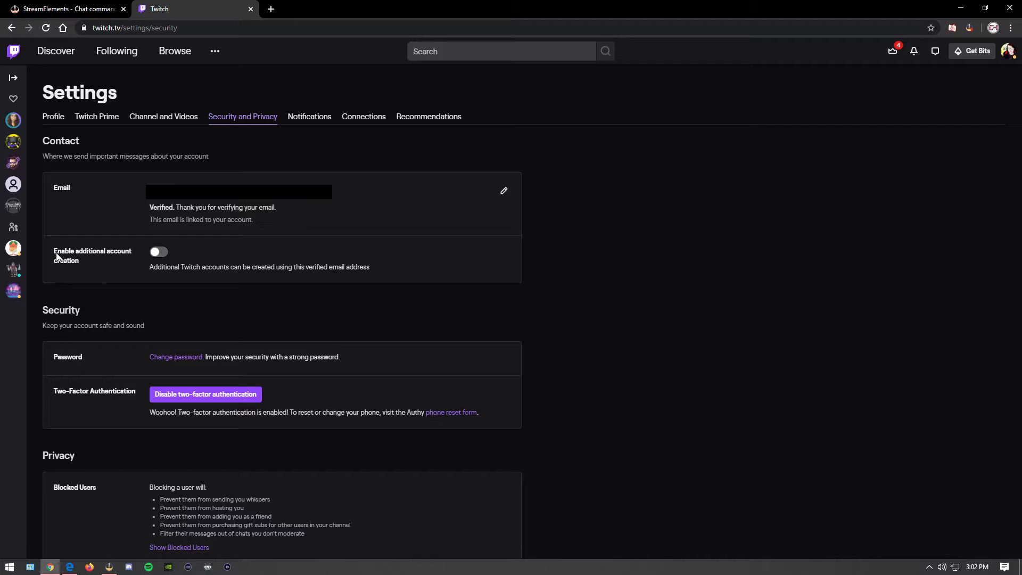
- Enable additional account creation for the main account's verified email address
mouse_move(79, 261)
left_mouse_down()
mouse_move(55, 257)
mouse_move(88, 271)
left_mouse_up()
left_click(91, 275)
left_click(161, 253)
- Look at the bot account's Twitch channel in Microsoft Edge, and disable additional account creation on the main account
left_click(69, 567)
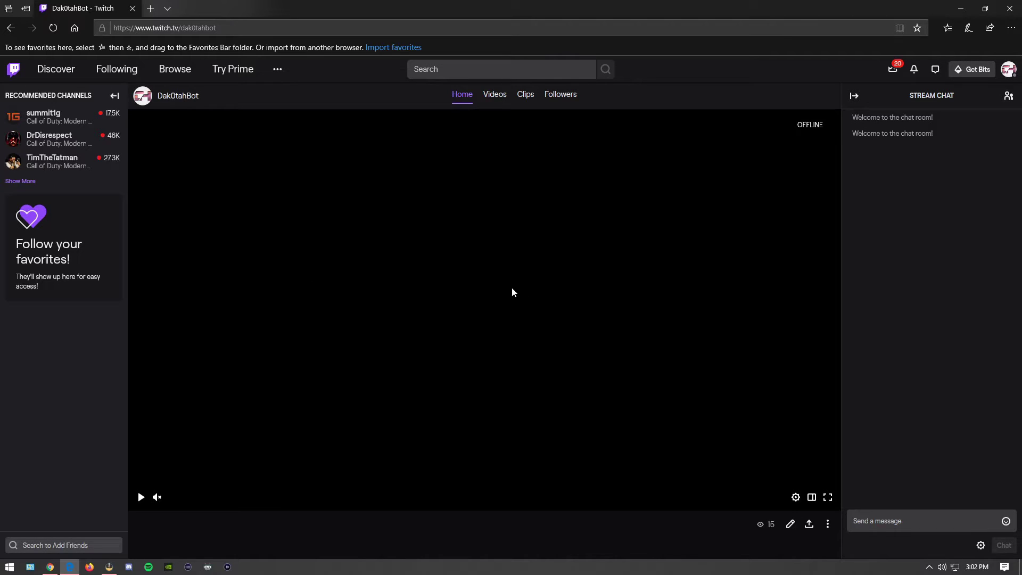
left_click(961, 9)
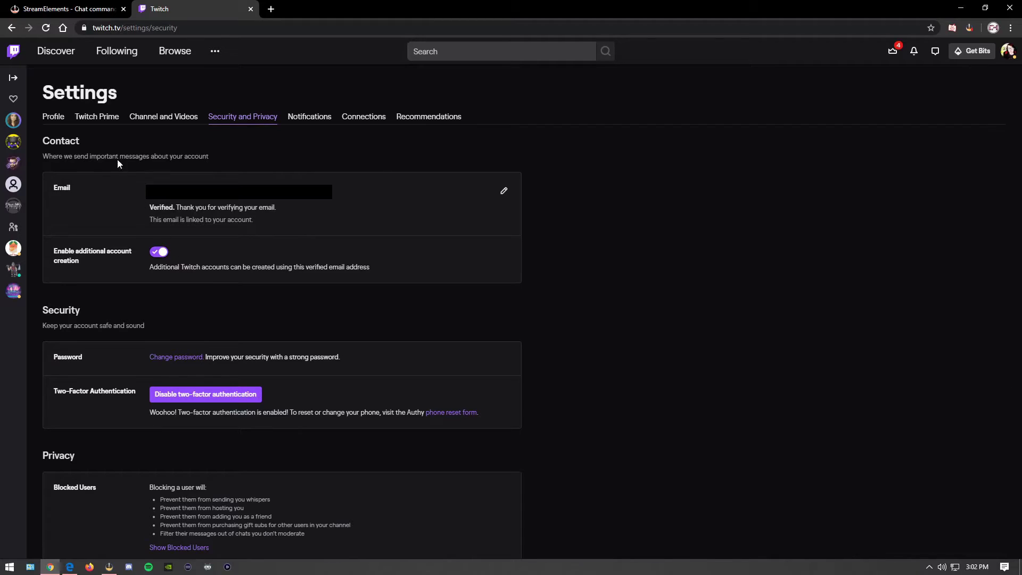
left_click(154, 253)
- Switch to Microsoft Edge and check the email verification in the bot account's Twitch Security and Privacy settings
left_click(70, 568)
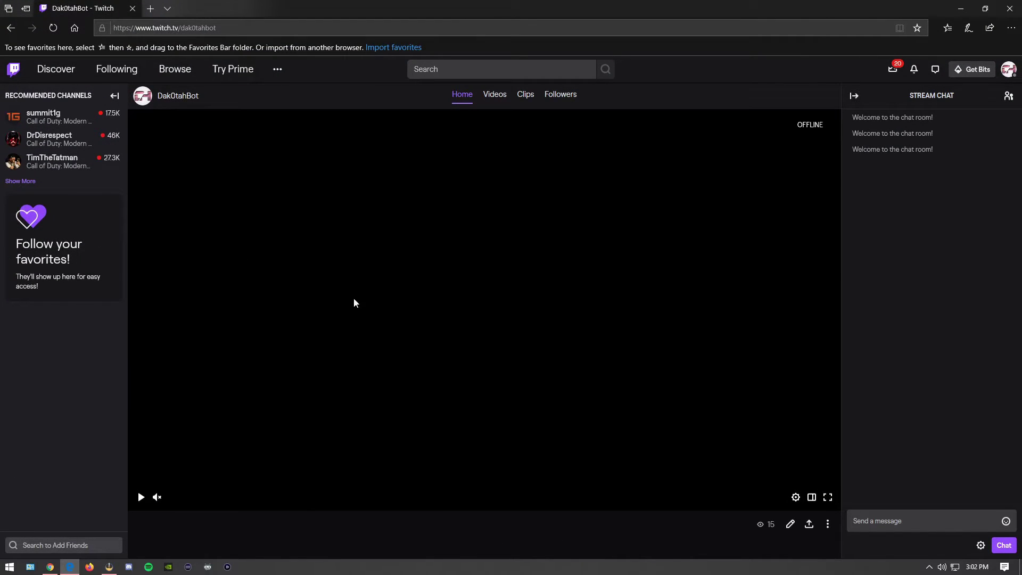
left_click(1009, 73)
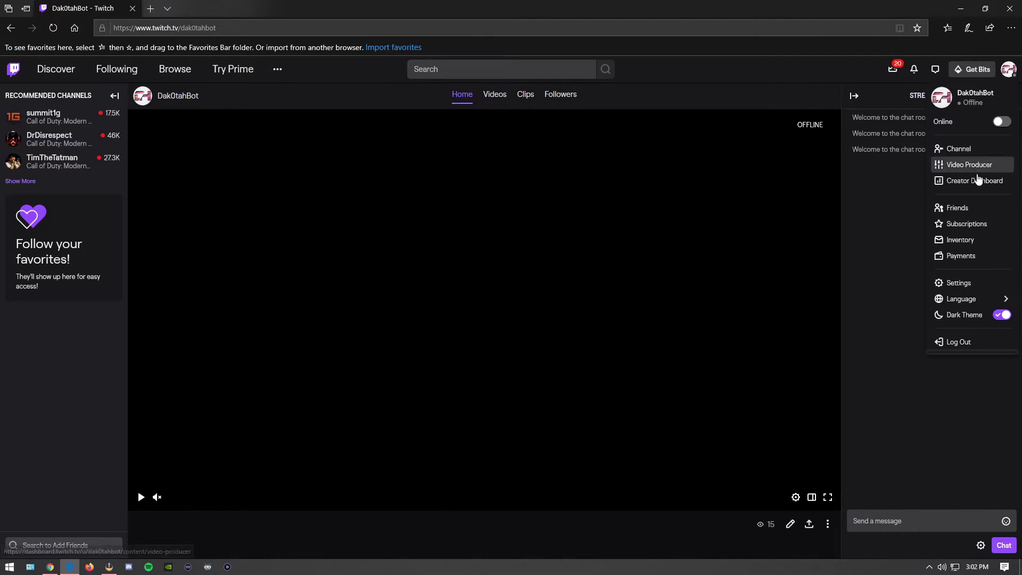
left_click(962, 286)
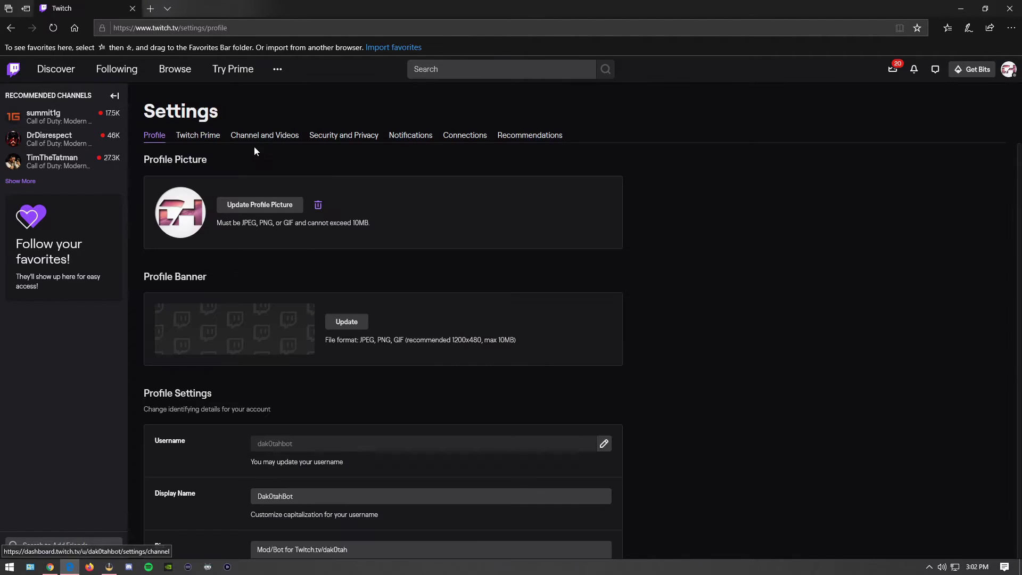
left_click(355, 138)
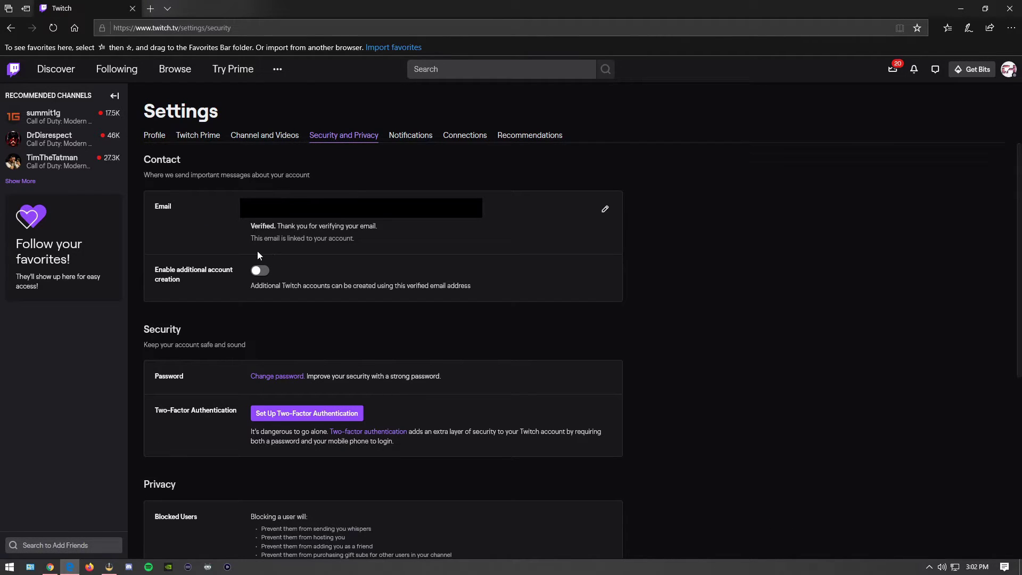
triple_click(246, 237)
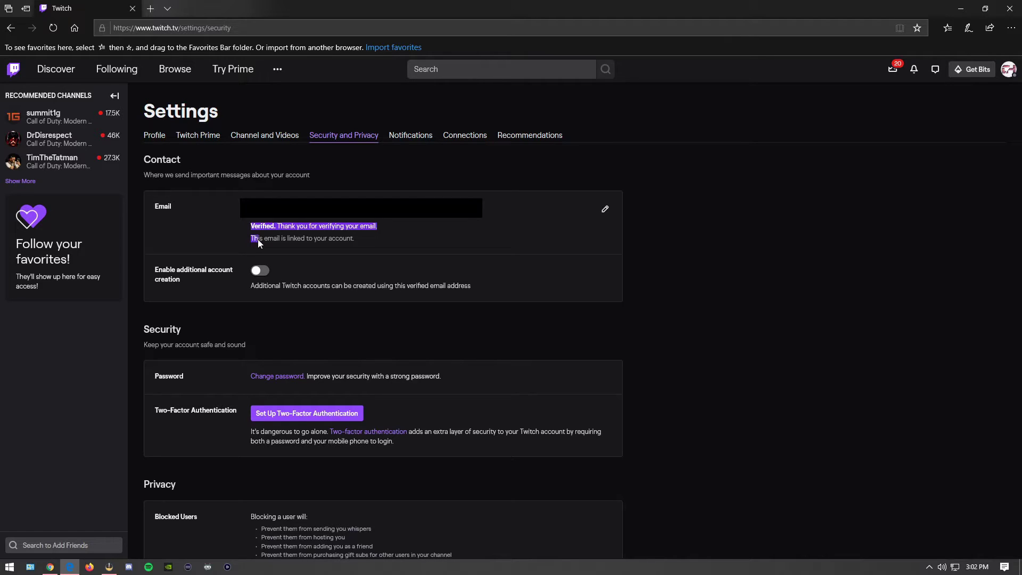
left_click(261, 228)
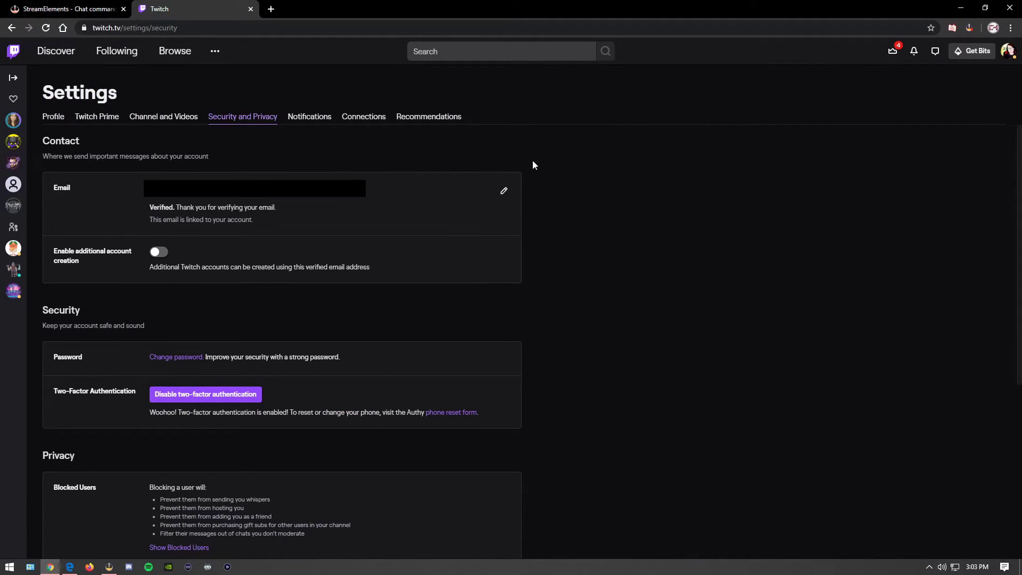
- Switch back to StreamElements, glance over the custom commands, and read through the OBS.Live page
left_click(84, 7)
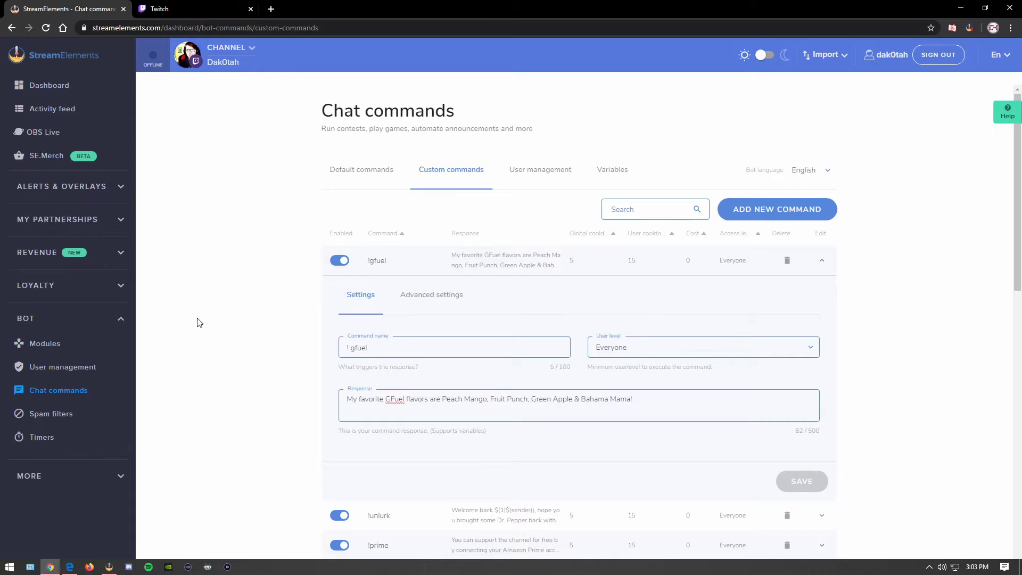
scroll(205, 300, "down", 2)
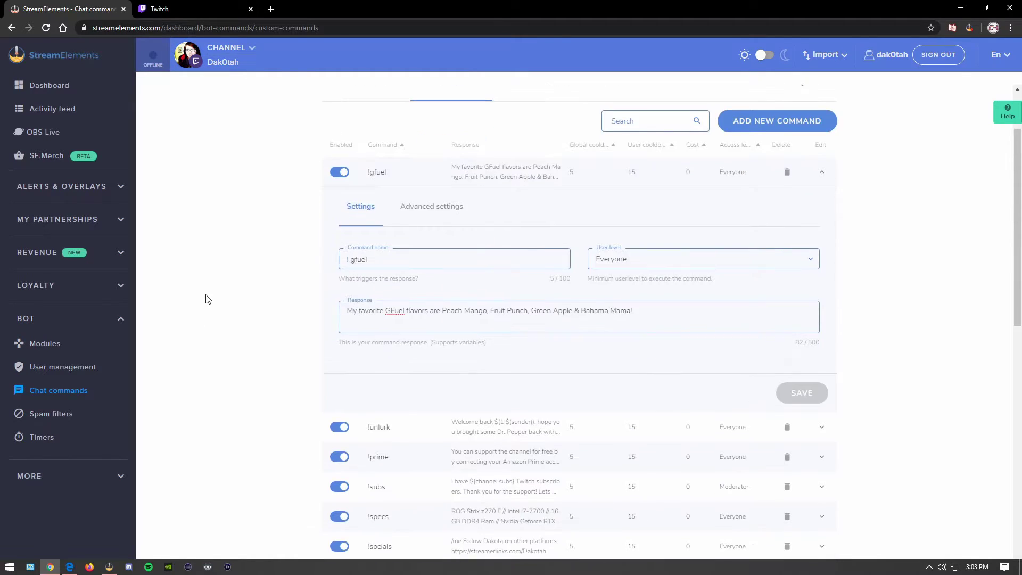
scroll(206, 299, "up", 2)
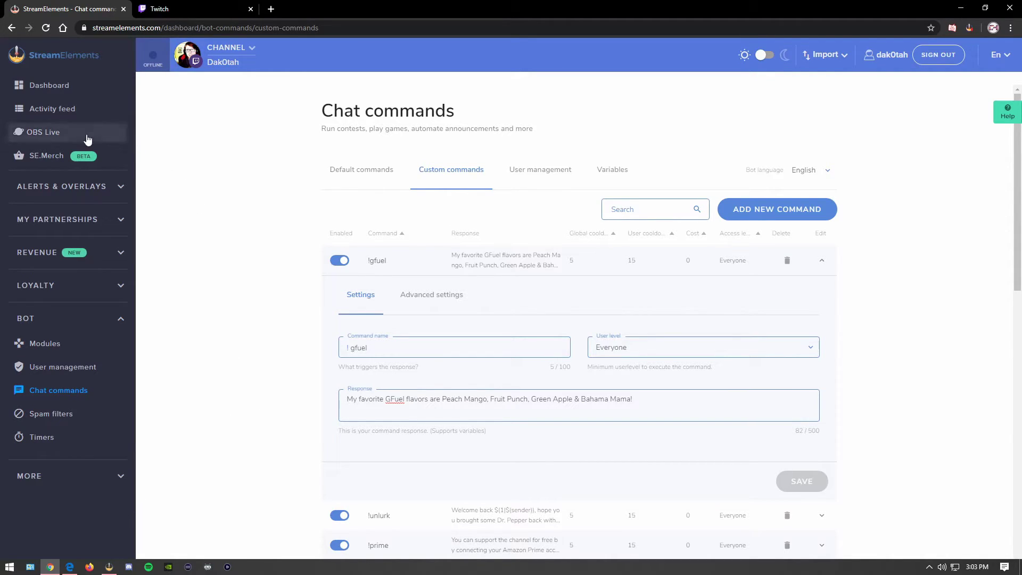
left_click(43, 134)
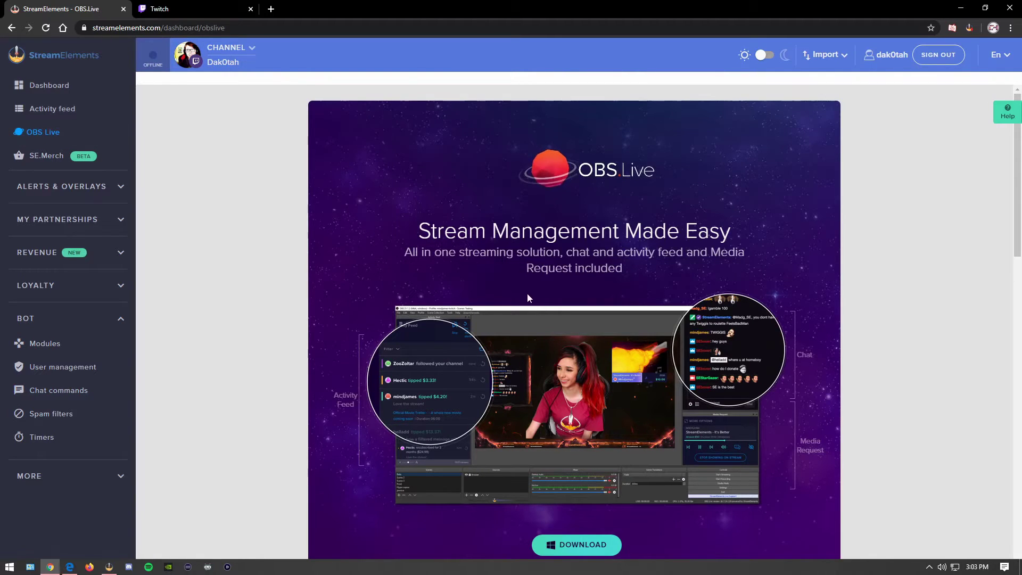
scroll(527, 293, "down", 2)
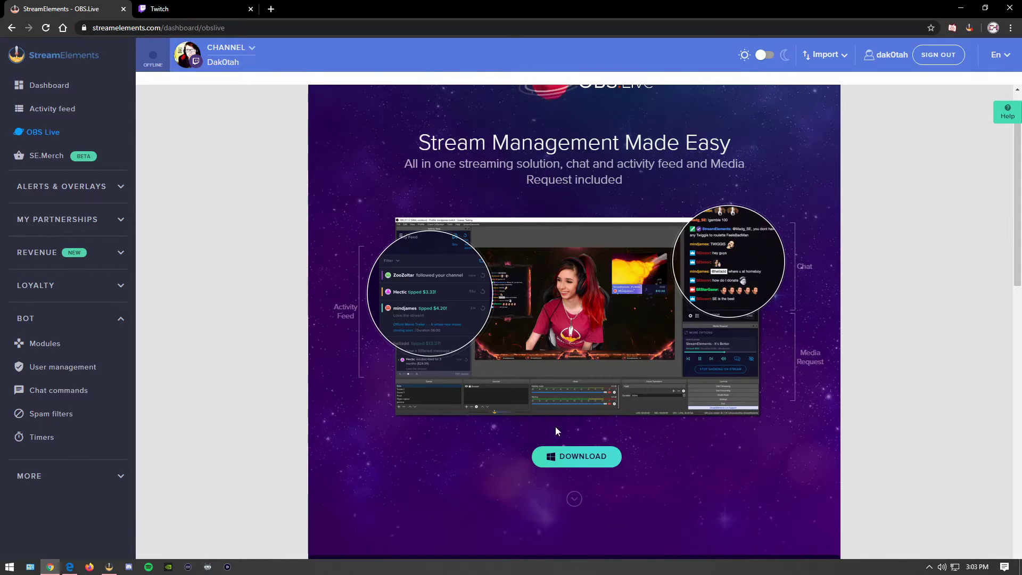
scroll(541, 324, "down", 1)
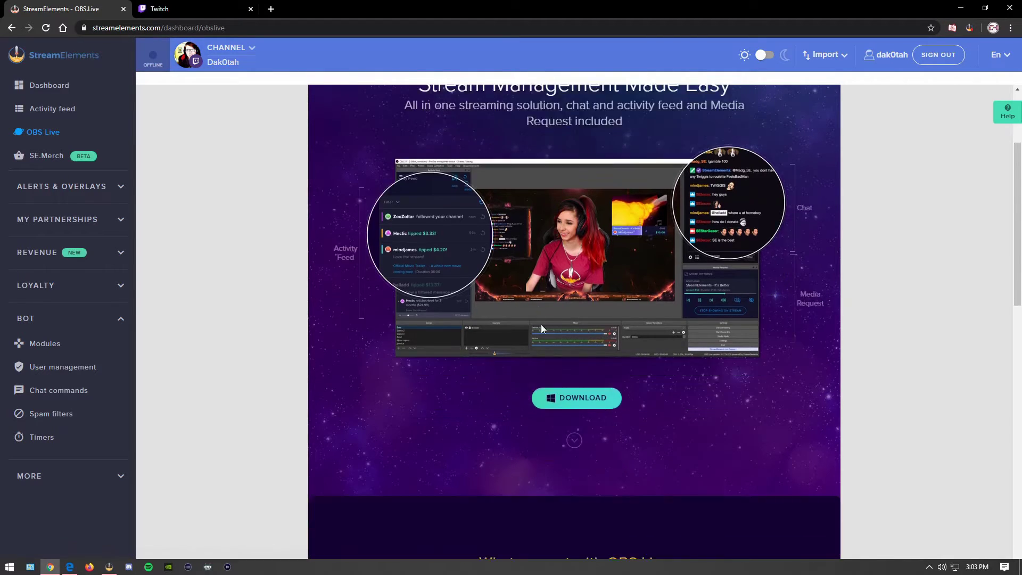
scroll(541, 324, "down", 12)
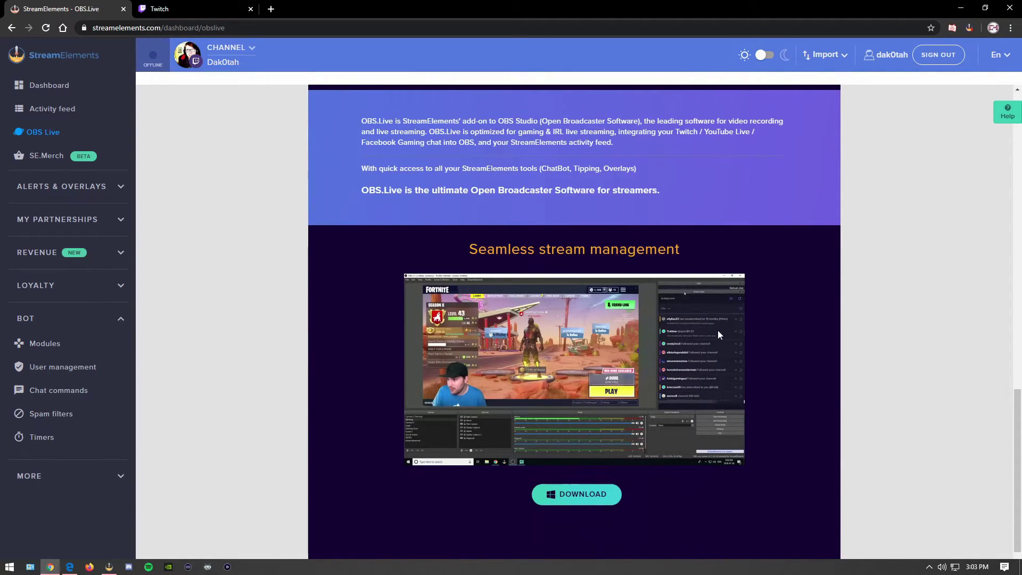
scroll(871, 325, "down", 1)
scroll(871, 325, "up", 8)
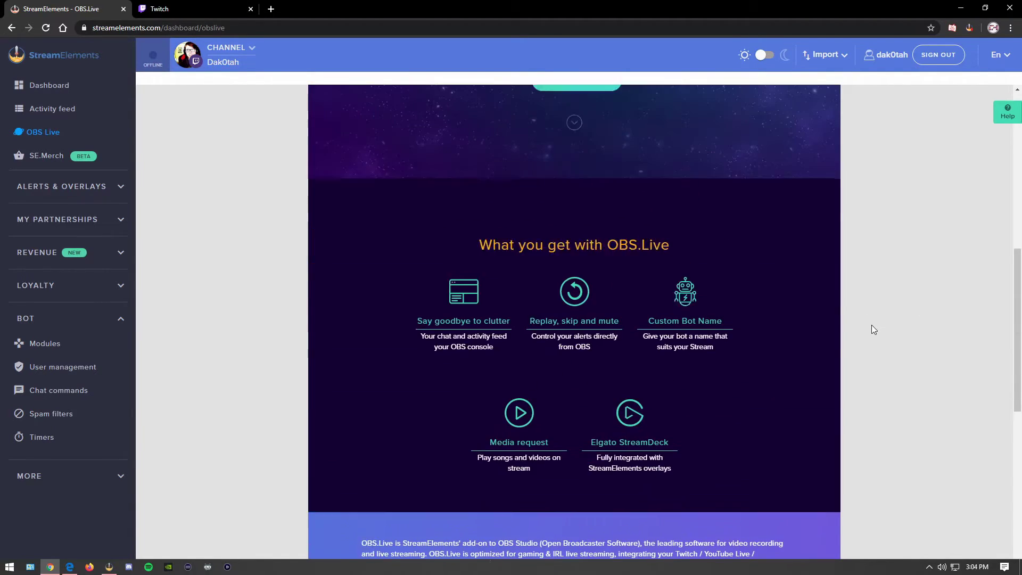
scroll(871, 325, "up", 5)
- Open the StreamElements dashboard, then switch to the OBS window with the StreamElements activity feed
left_click(40, 85)
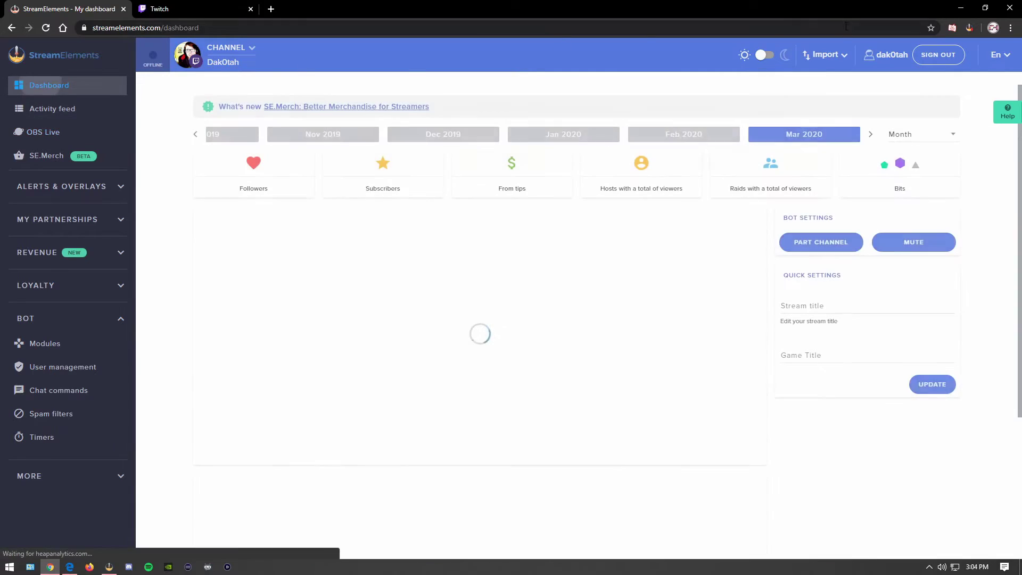
key("super+d")
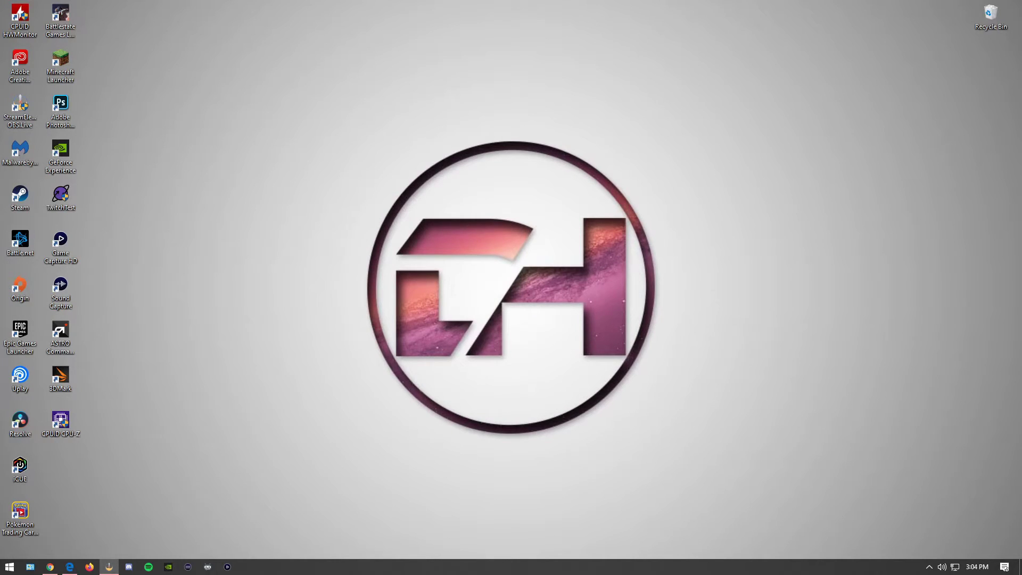
left_click(109, 566)
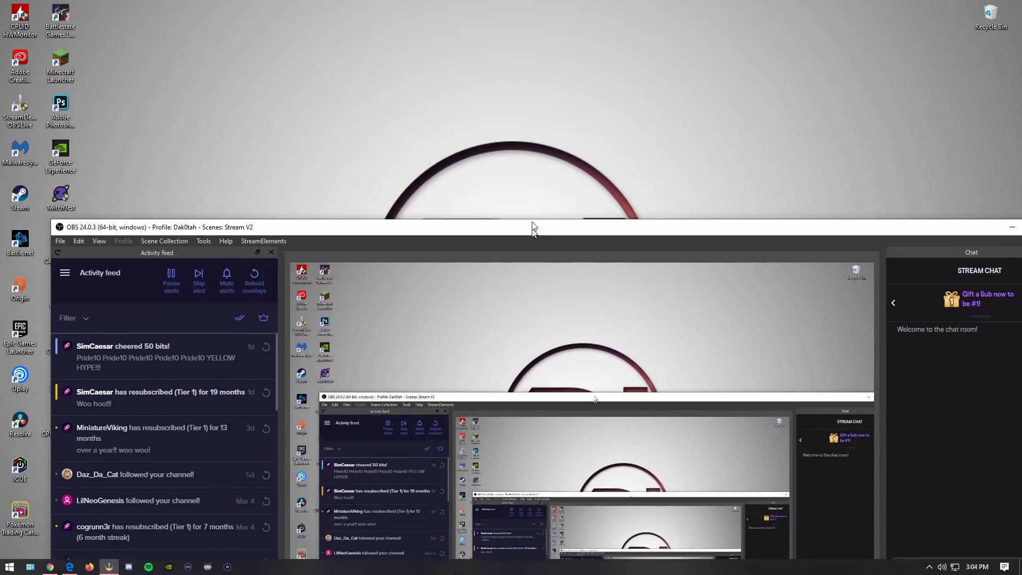
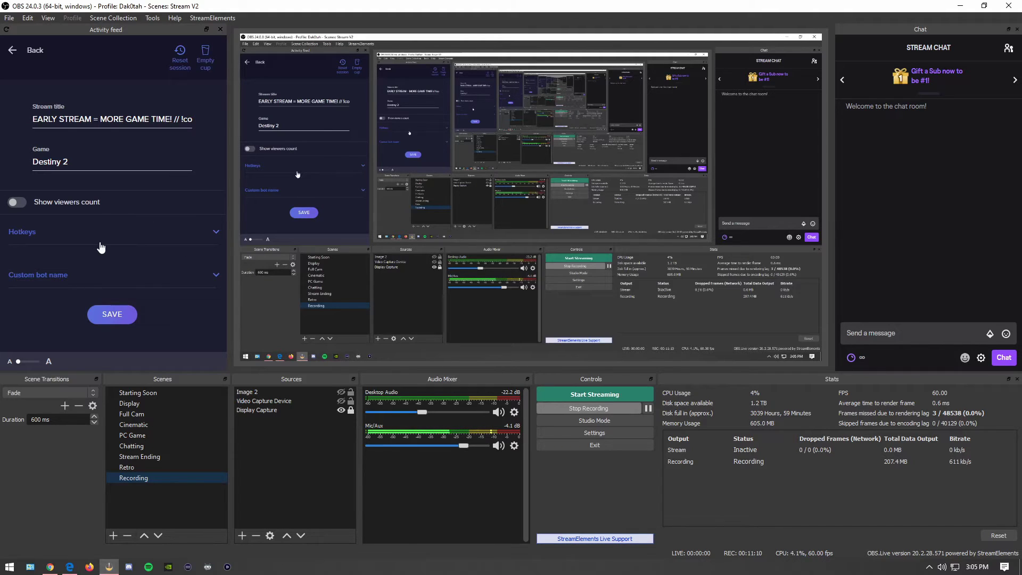
- Examine the hotkey fields for skipping alerts and reloading overlays in the activity feed settings, and collapse that section
left_click(200, 234)
scroll(123, 287, "down", 3)
scroll(124, 278, "up", 2)
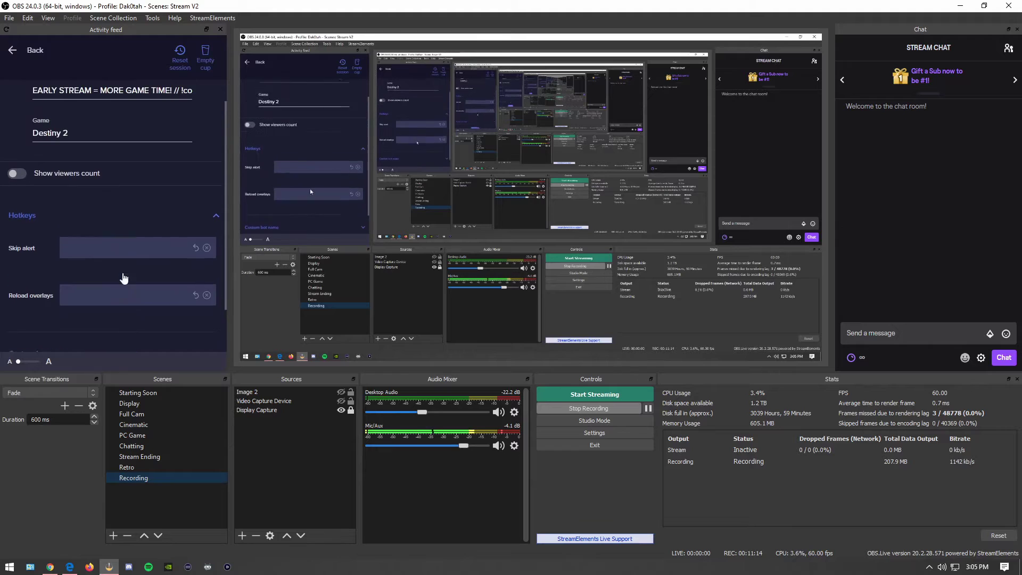
scroll(123, 278, "up", 1)
left_click(112, 254)
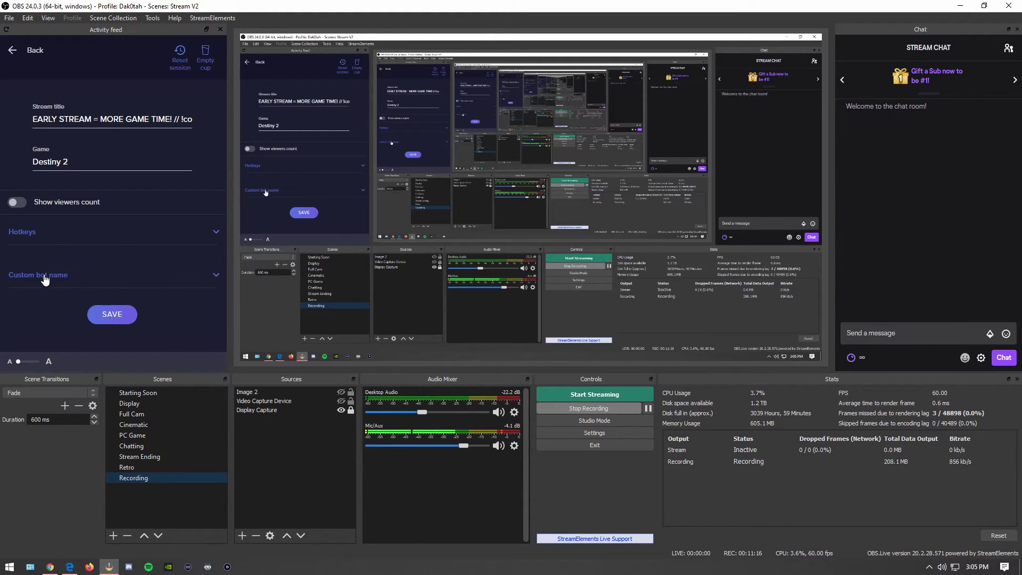
- In the custom bot name settings, choose "Change to dak0tahbot" as the current bot name
left_click(150, 284)
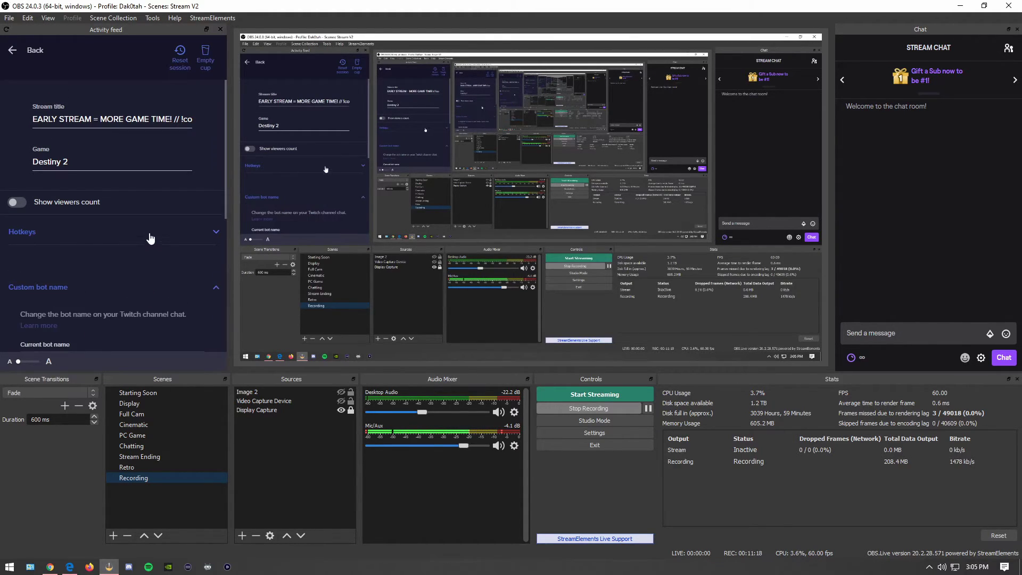
scroll(148, 235, "down", 3)
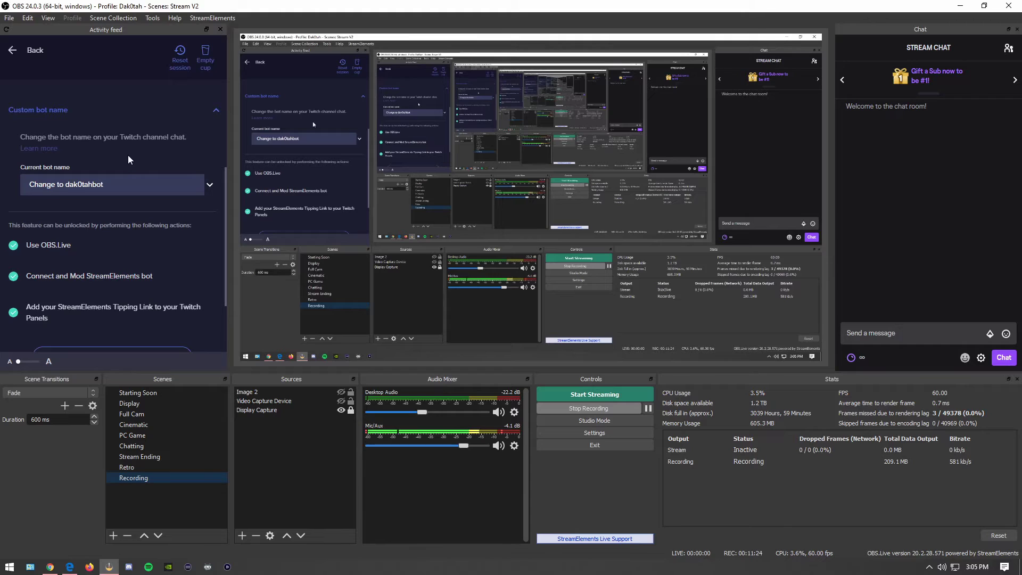
left_click(152, 197)
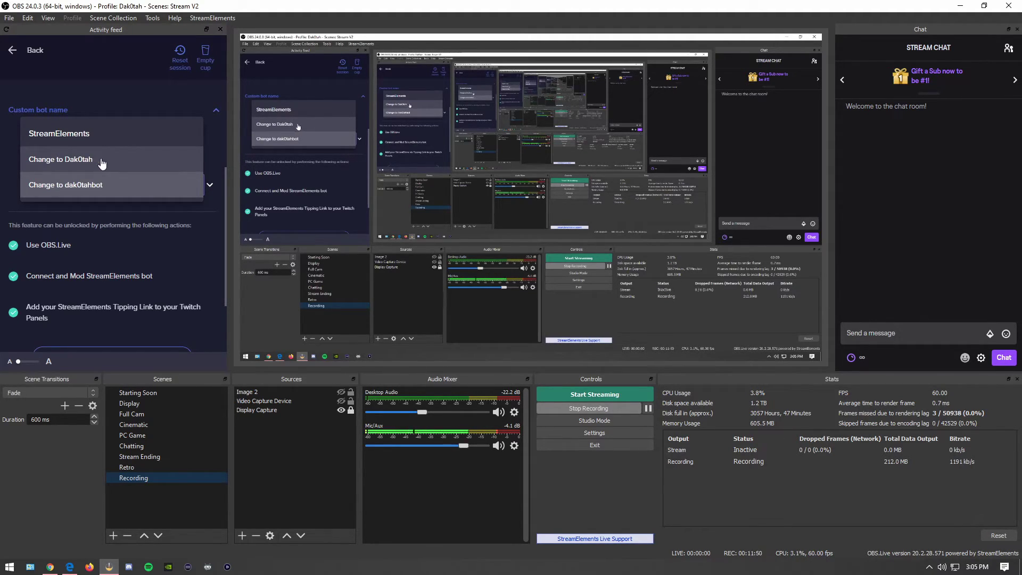
left_click(91, 195)
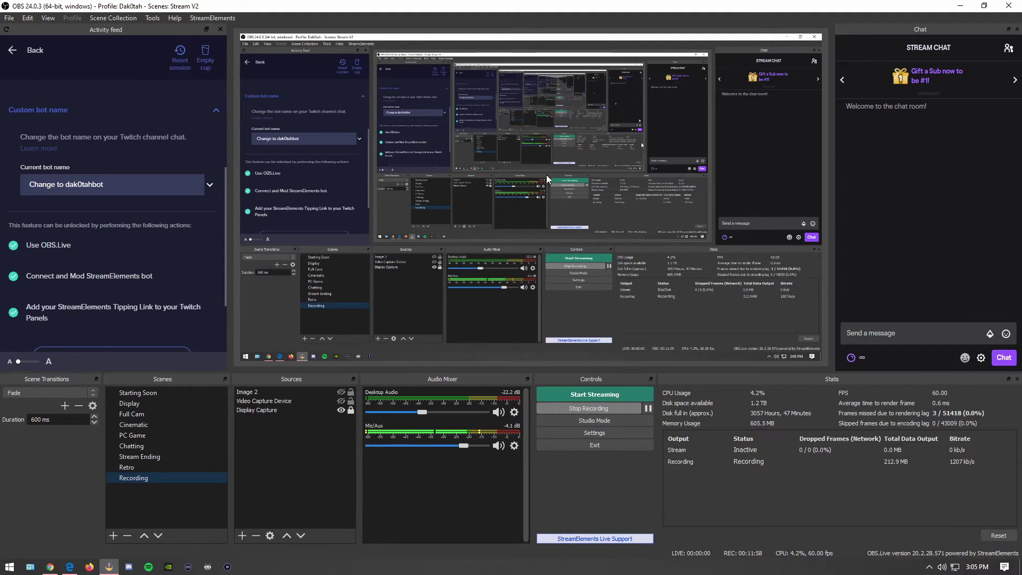
- Keep "Change to dak0tahbot" as the current bot name and test it by sending "!gfuel" in the stream chat
left_click(86, 194)
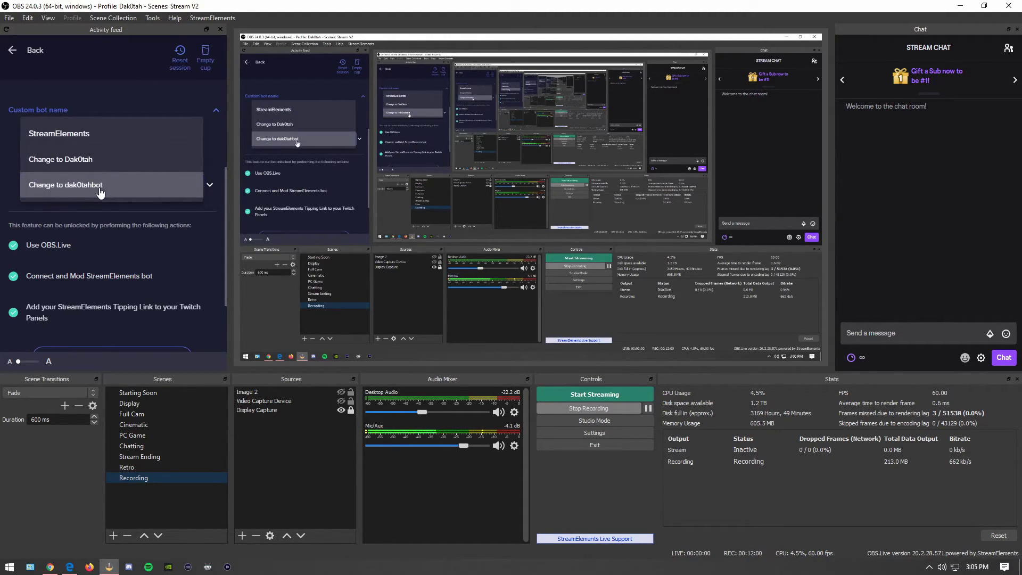
left_click(87, 195)
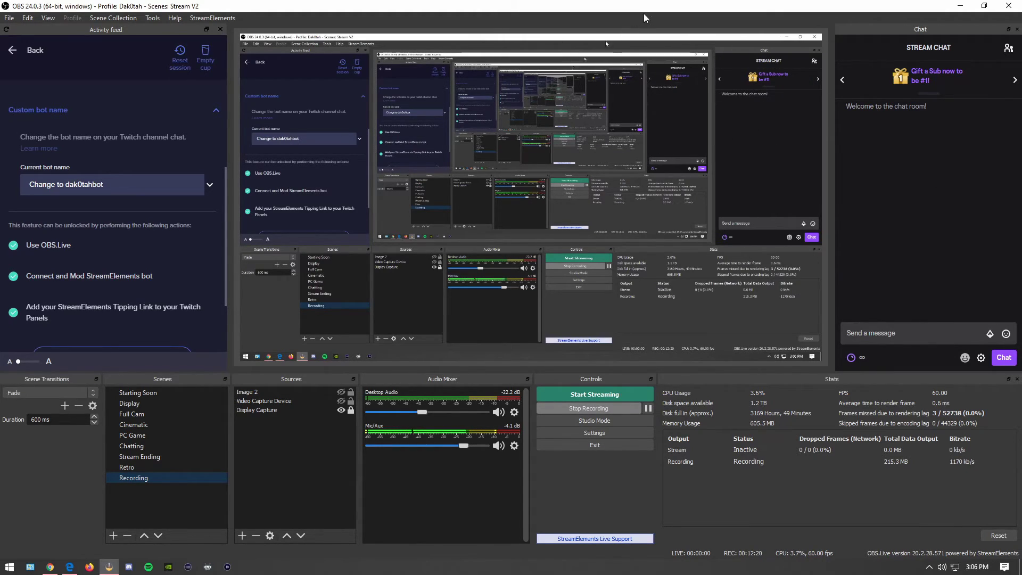
left_click(894, 333)
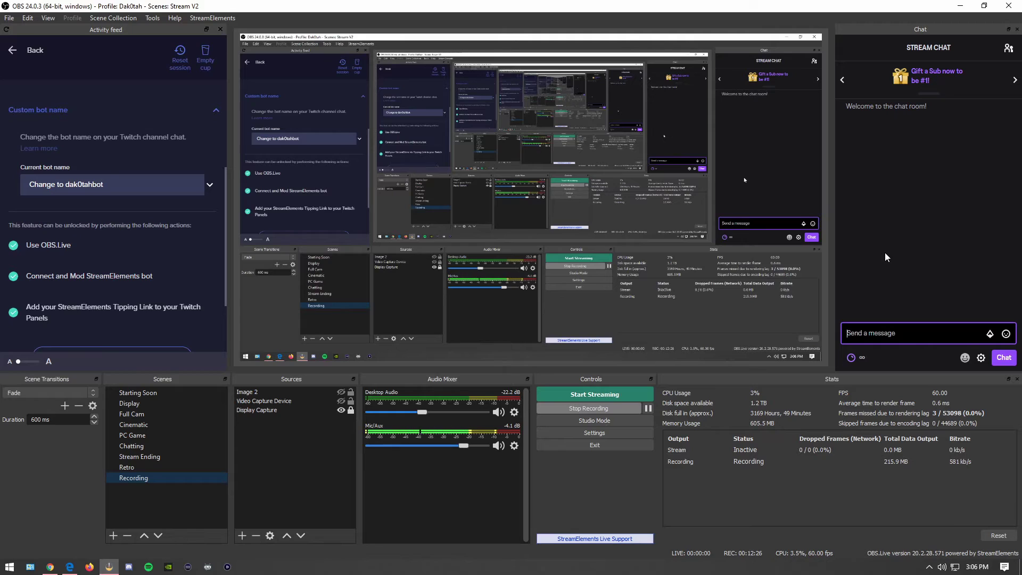
type("!gfuel")
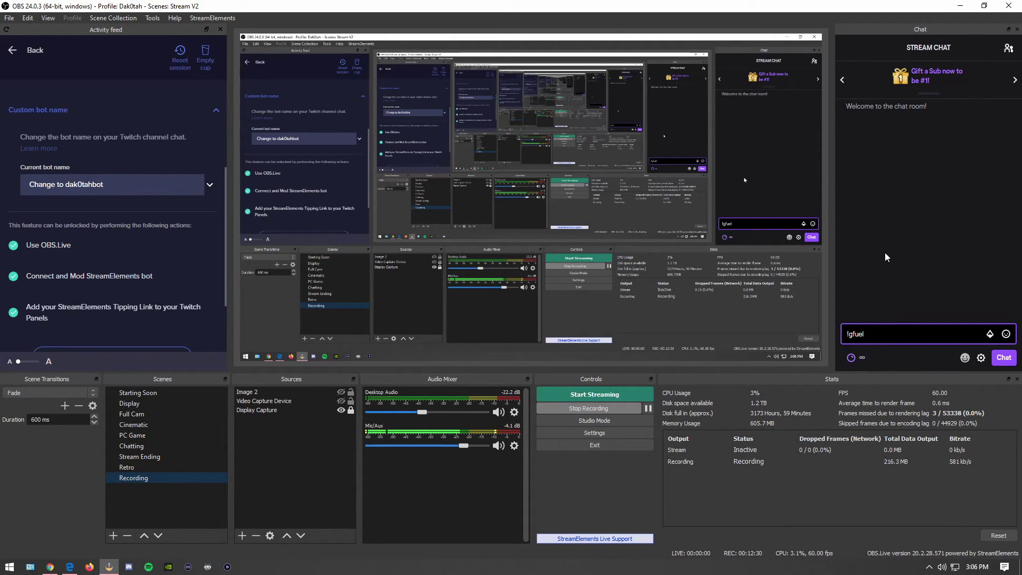
key("Return")
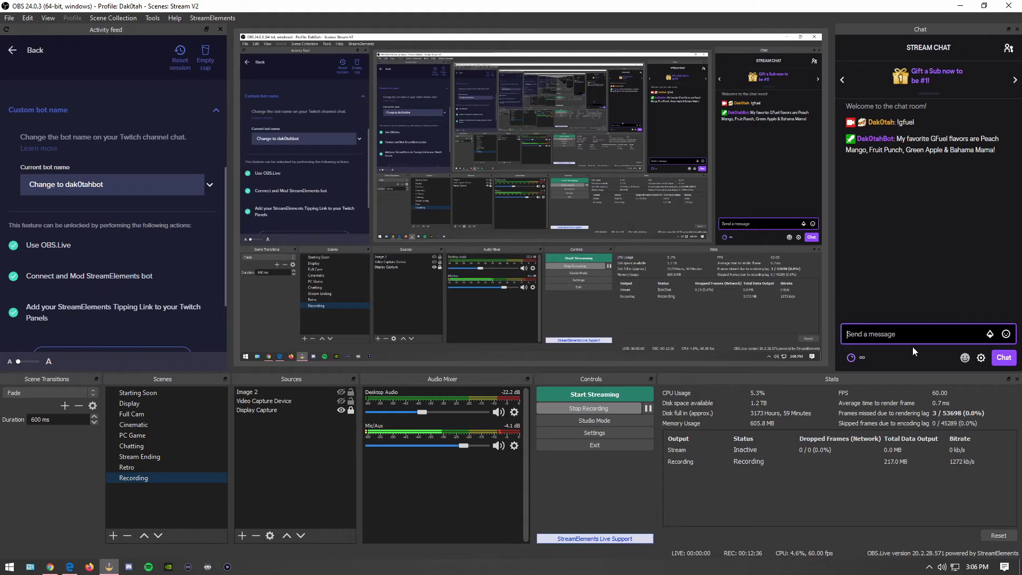
left_click(891, 256)
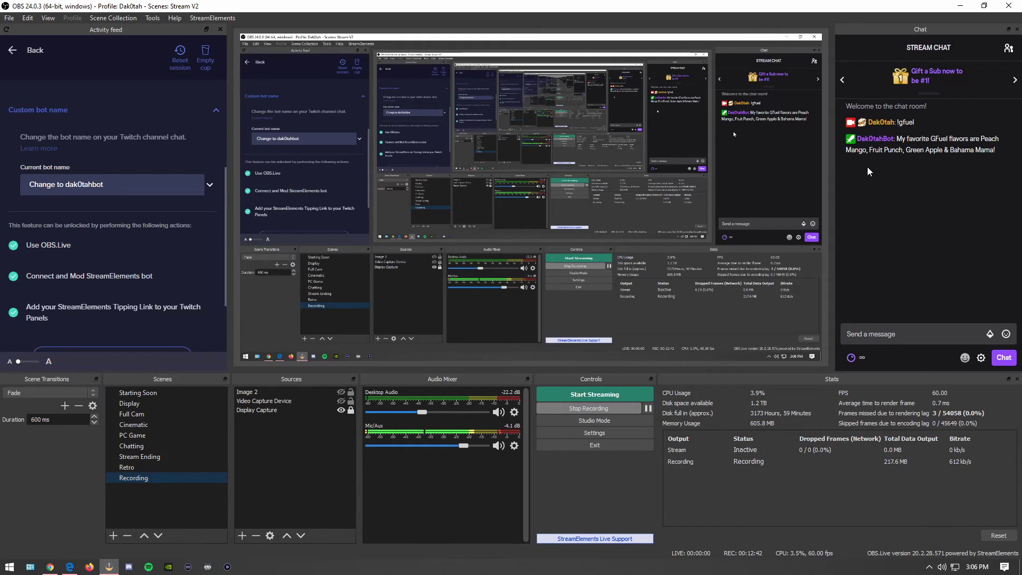
left_click(908, 334)
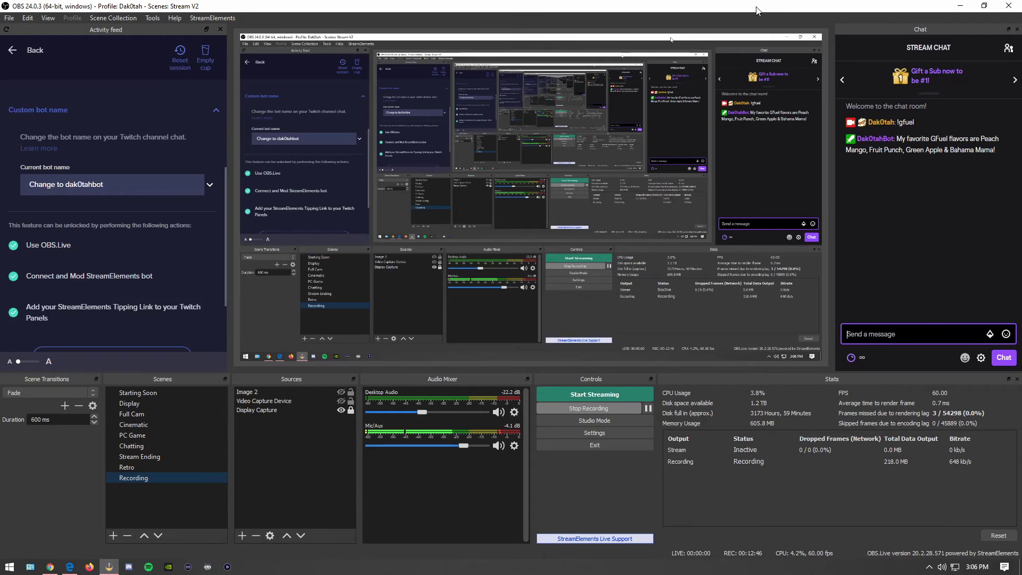
- Switch to the Twitch channel page in the browser and send "/mod streamelements" in the stream chat
key("alt+Tab")
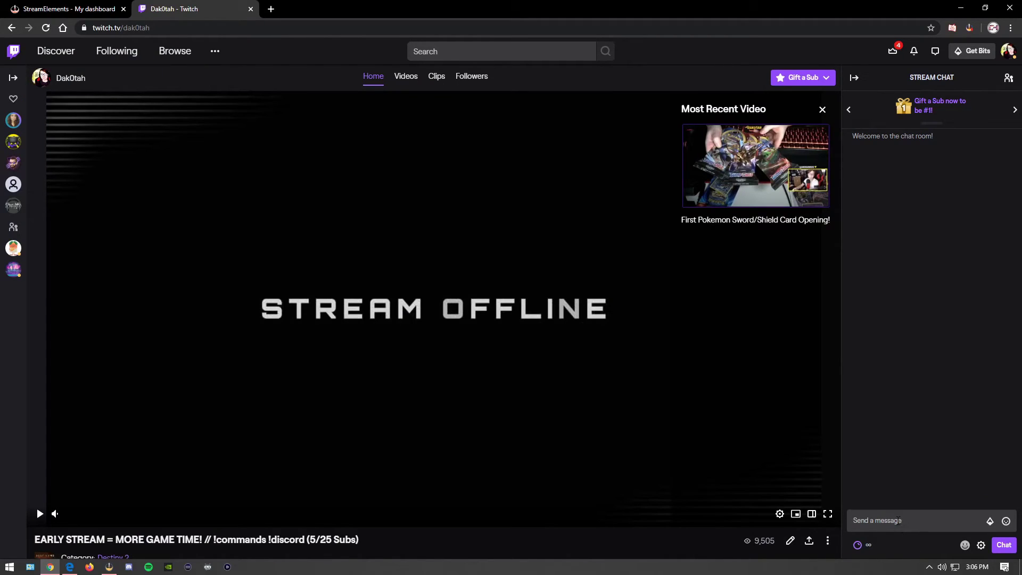
left_click(898, 521)
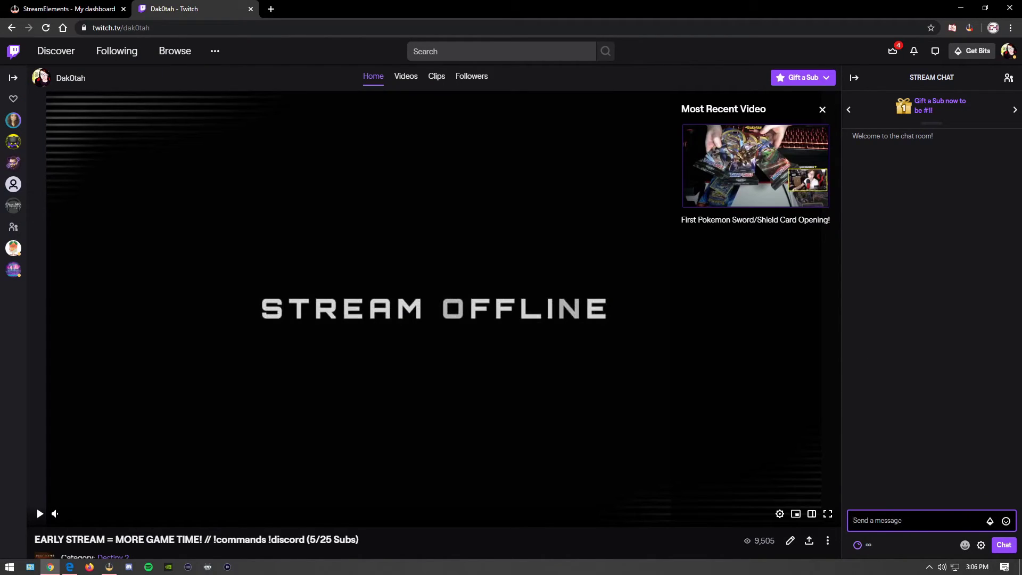
type("/mod")
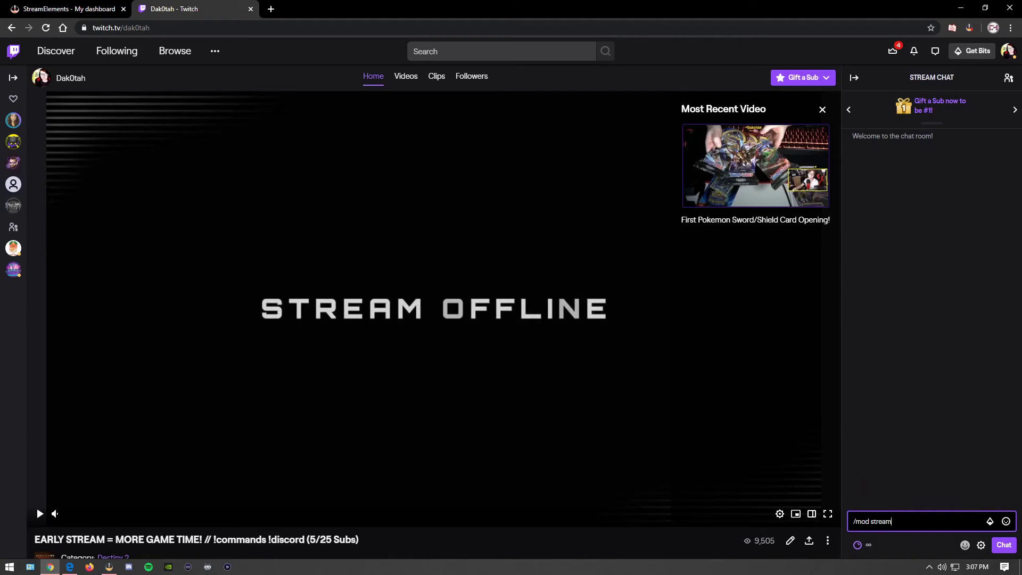
type(" streamelents")
left_click(932, 475)
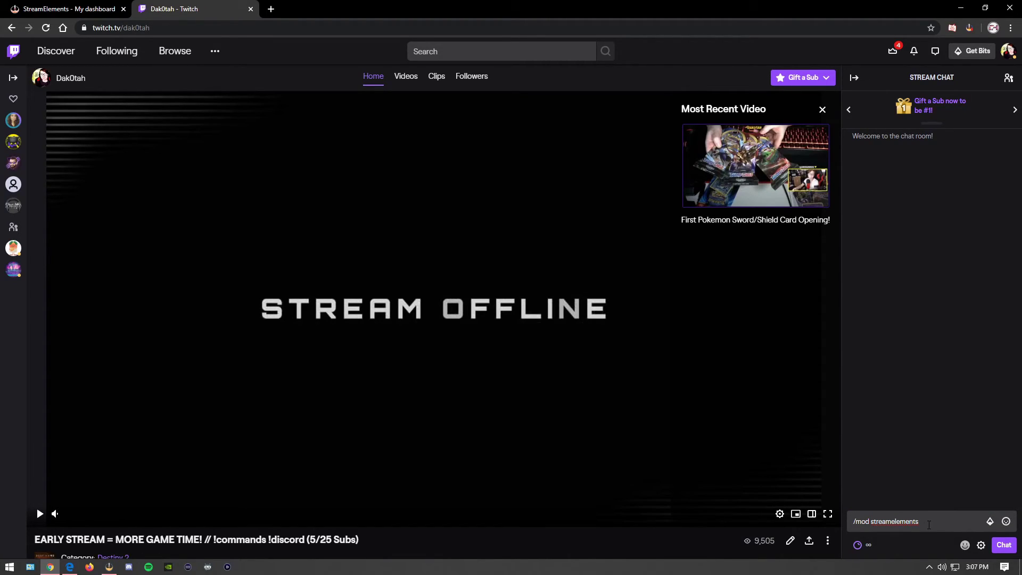
left_click(1004, 545)
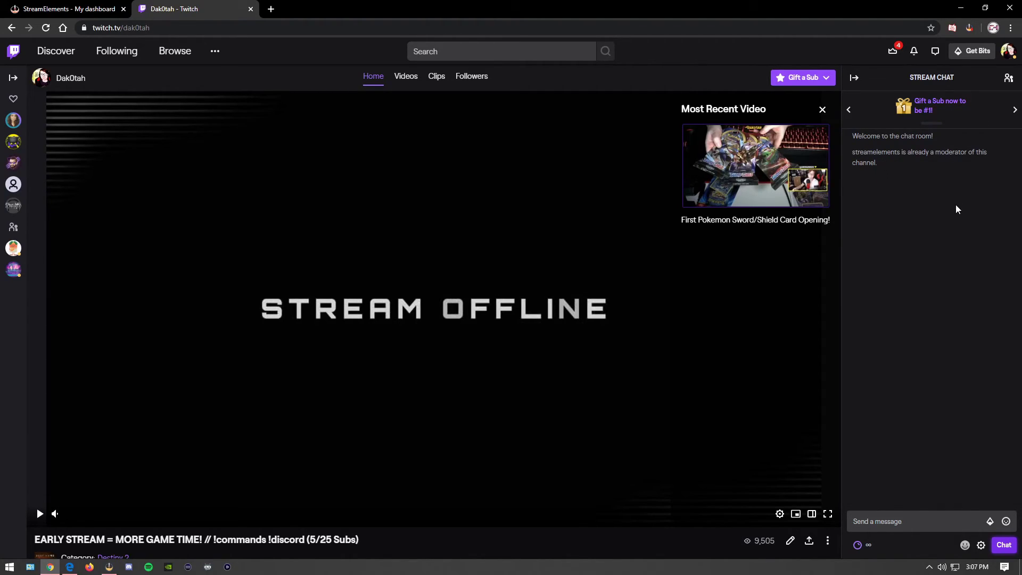
- Draft another "/mod" command in the chat message box without a username, dismissing the command suggestions
left_click(898, 521)
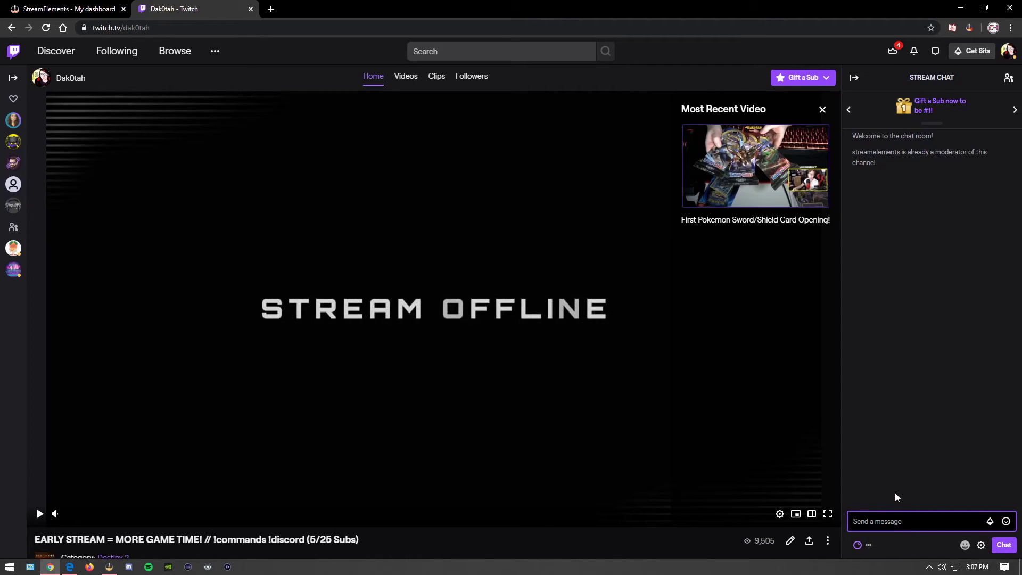
type("/")
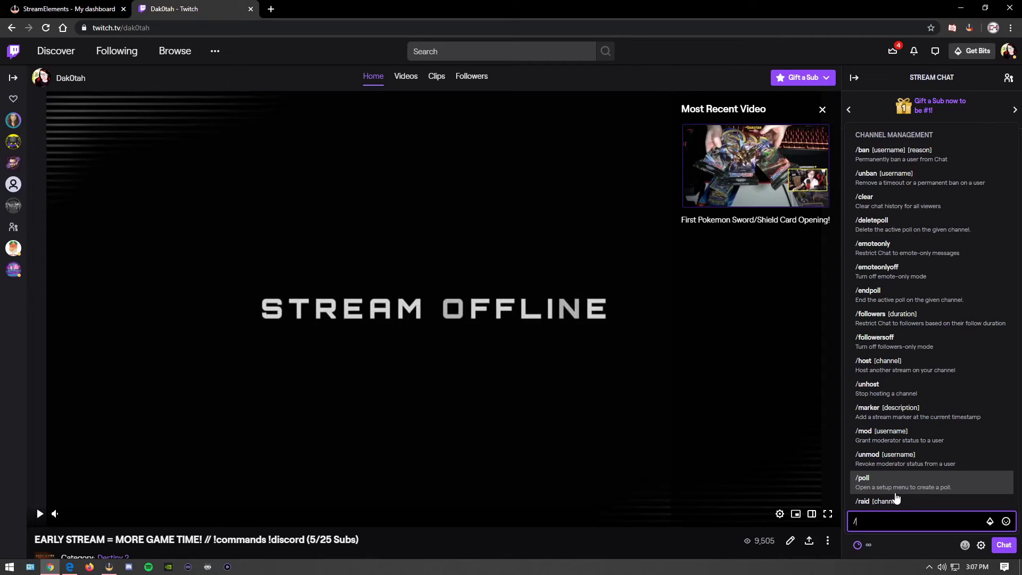
type("mod")
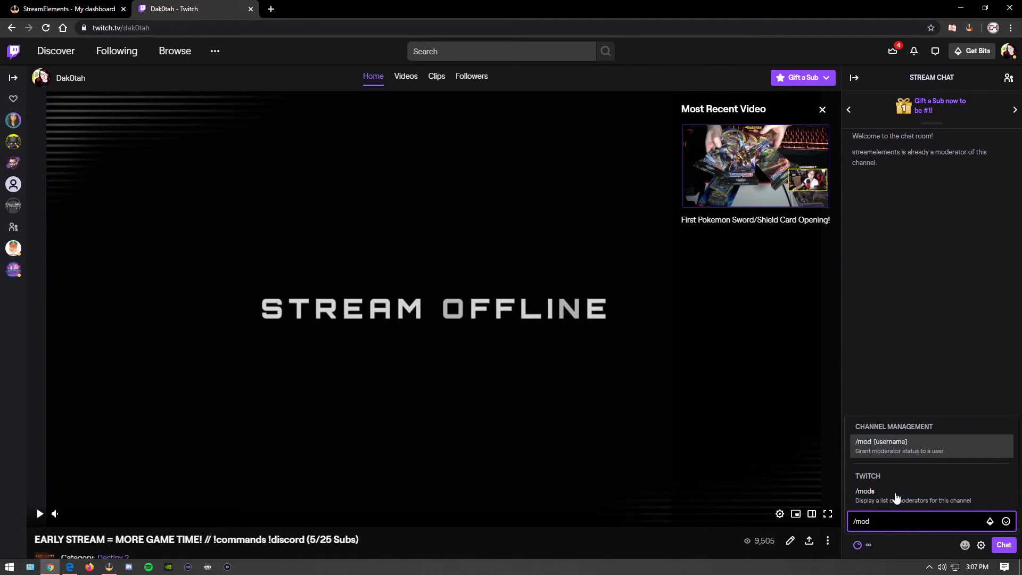
key("Escape")
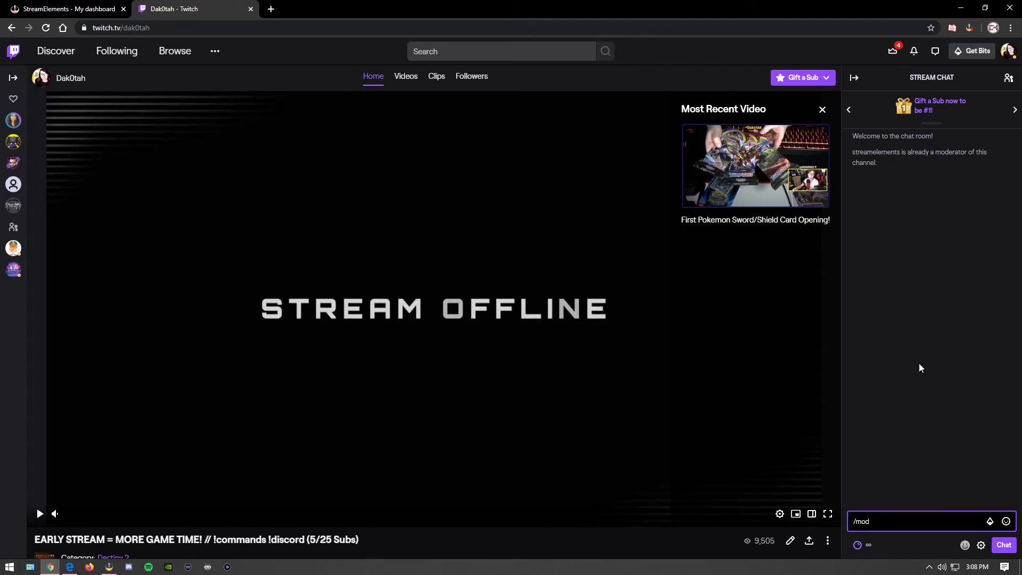
- Examine the moderators in the chat's user list and close the list
left_click(881, 169)
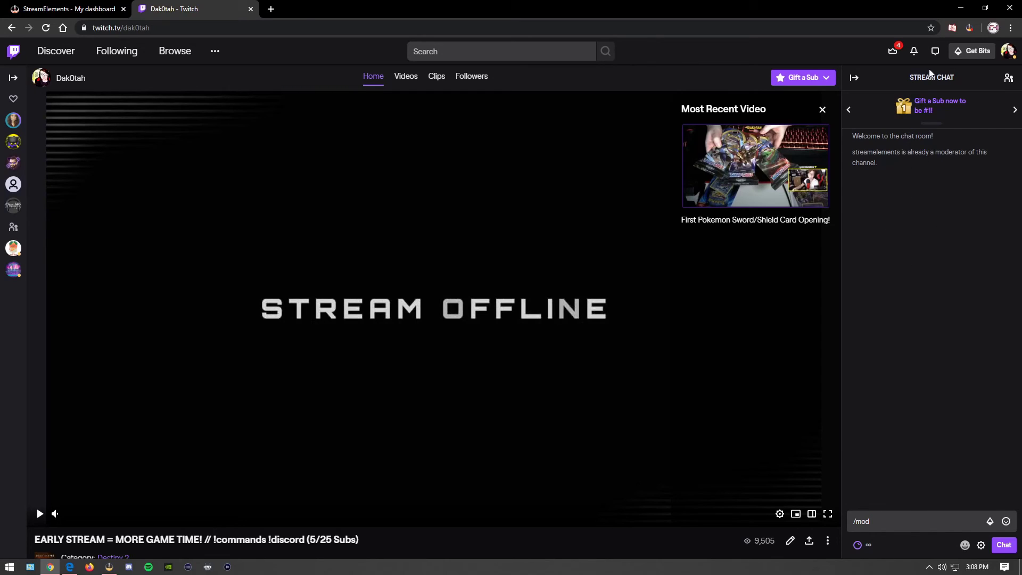
left_click(1009, 79)
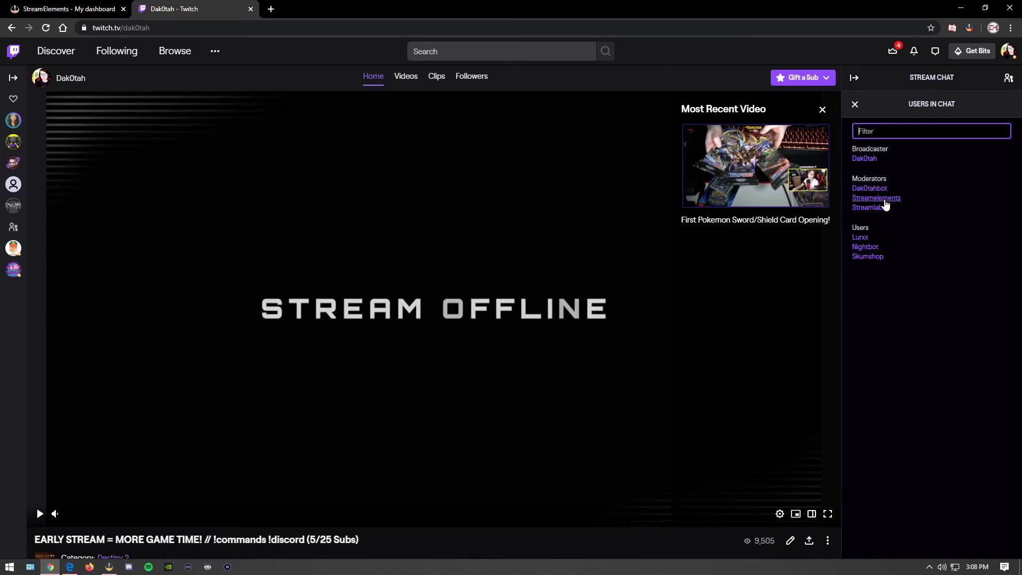
left_click(855, 105)
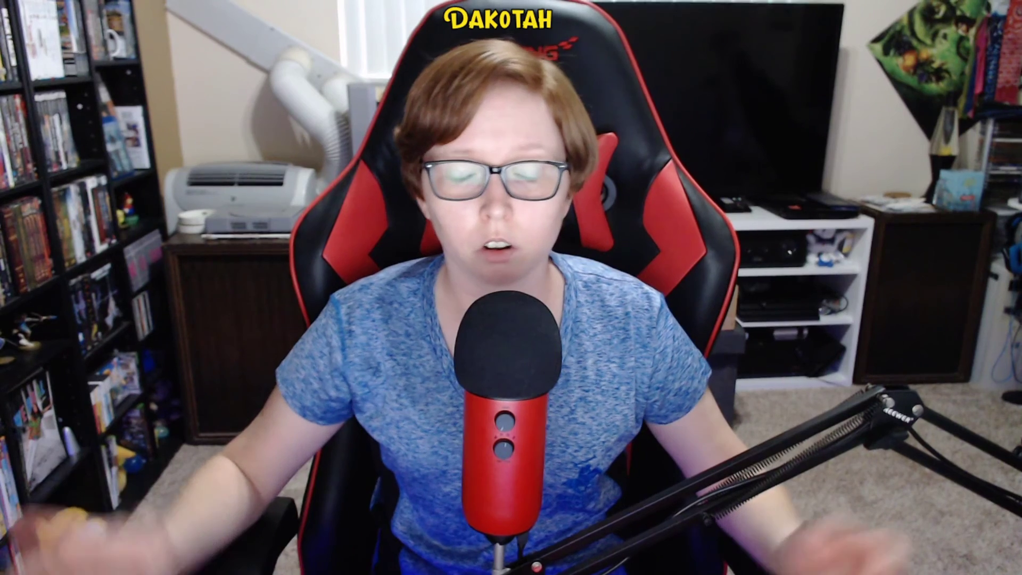